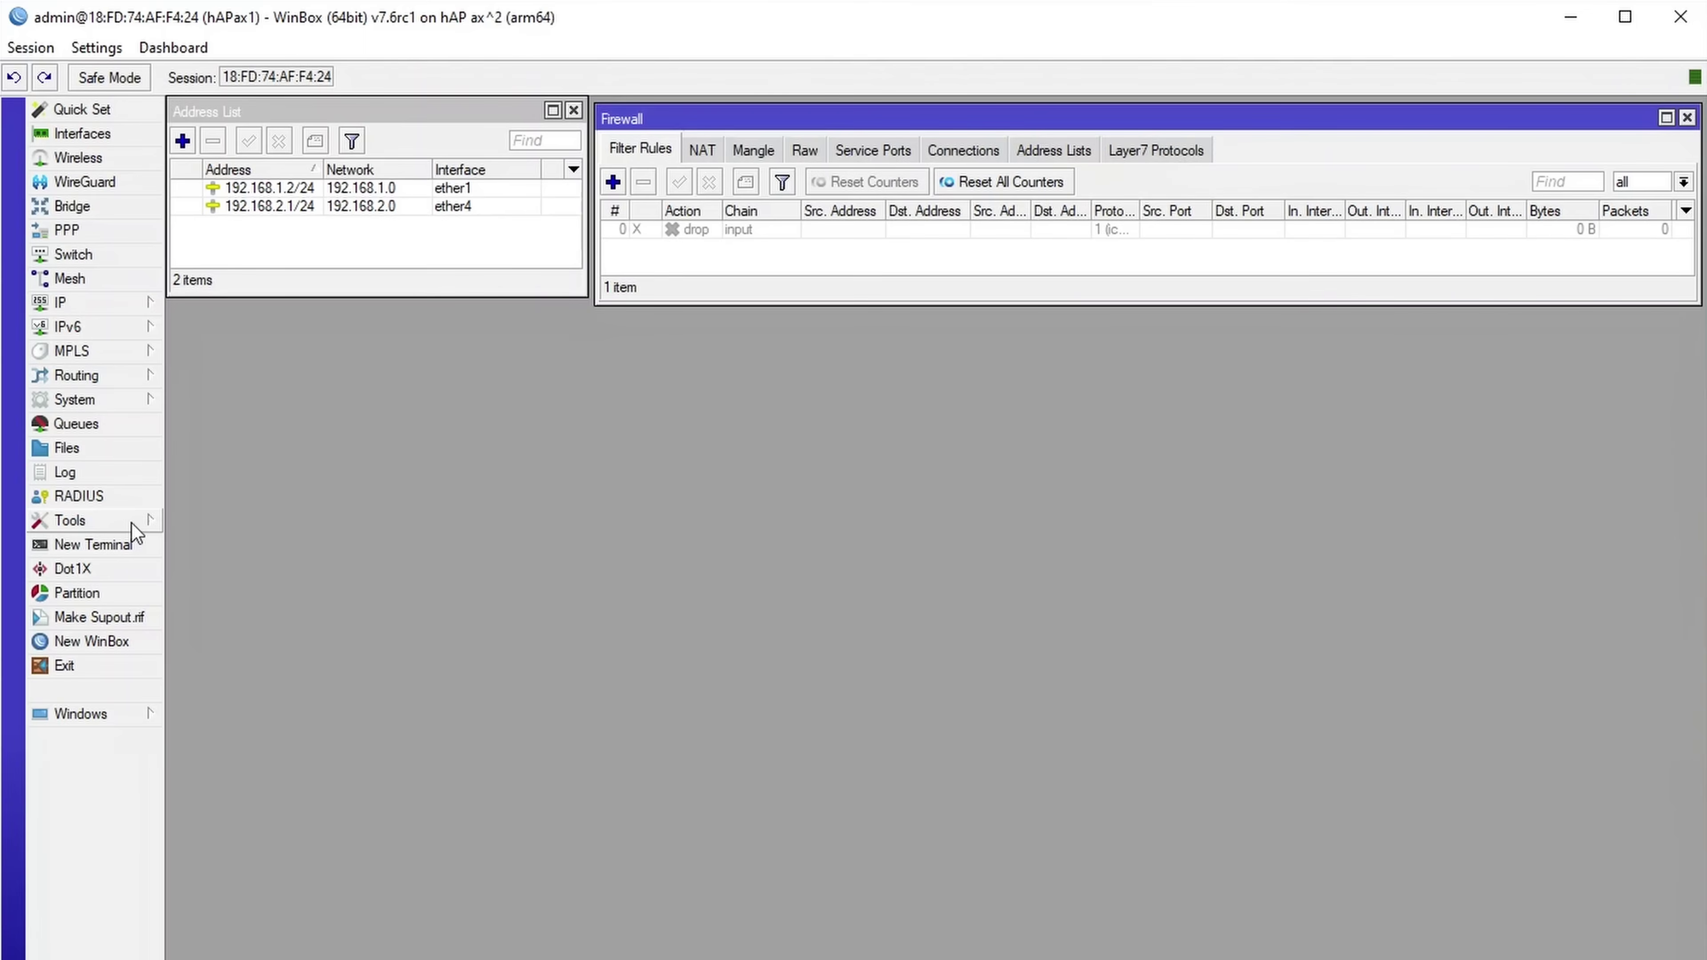
Step: Add a Netwatch host for 192.168.1.1 with the type set to icmp, and enlarge its window downward
click(132, 524)
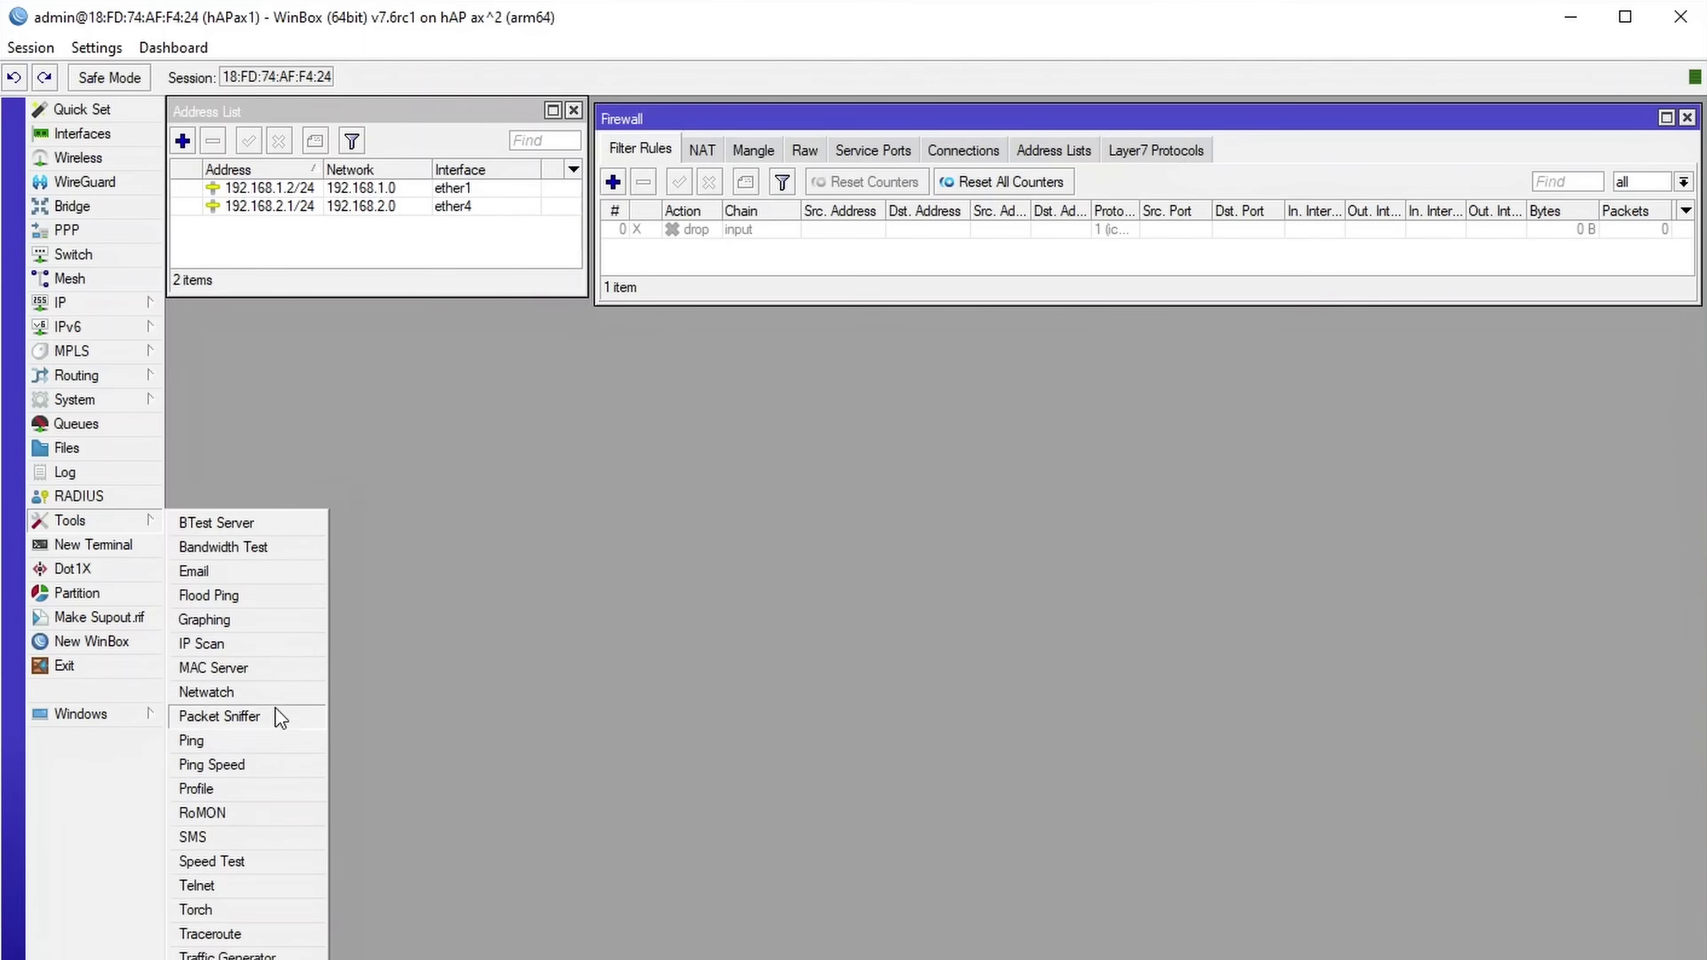
click(275, 693)
click(187, 349)
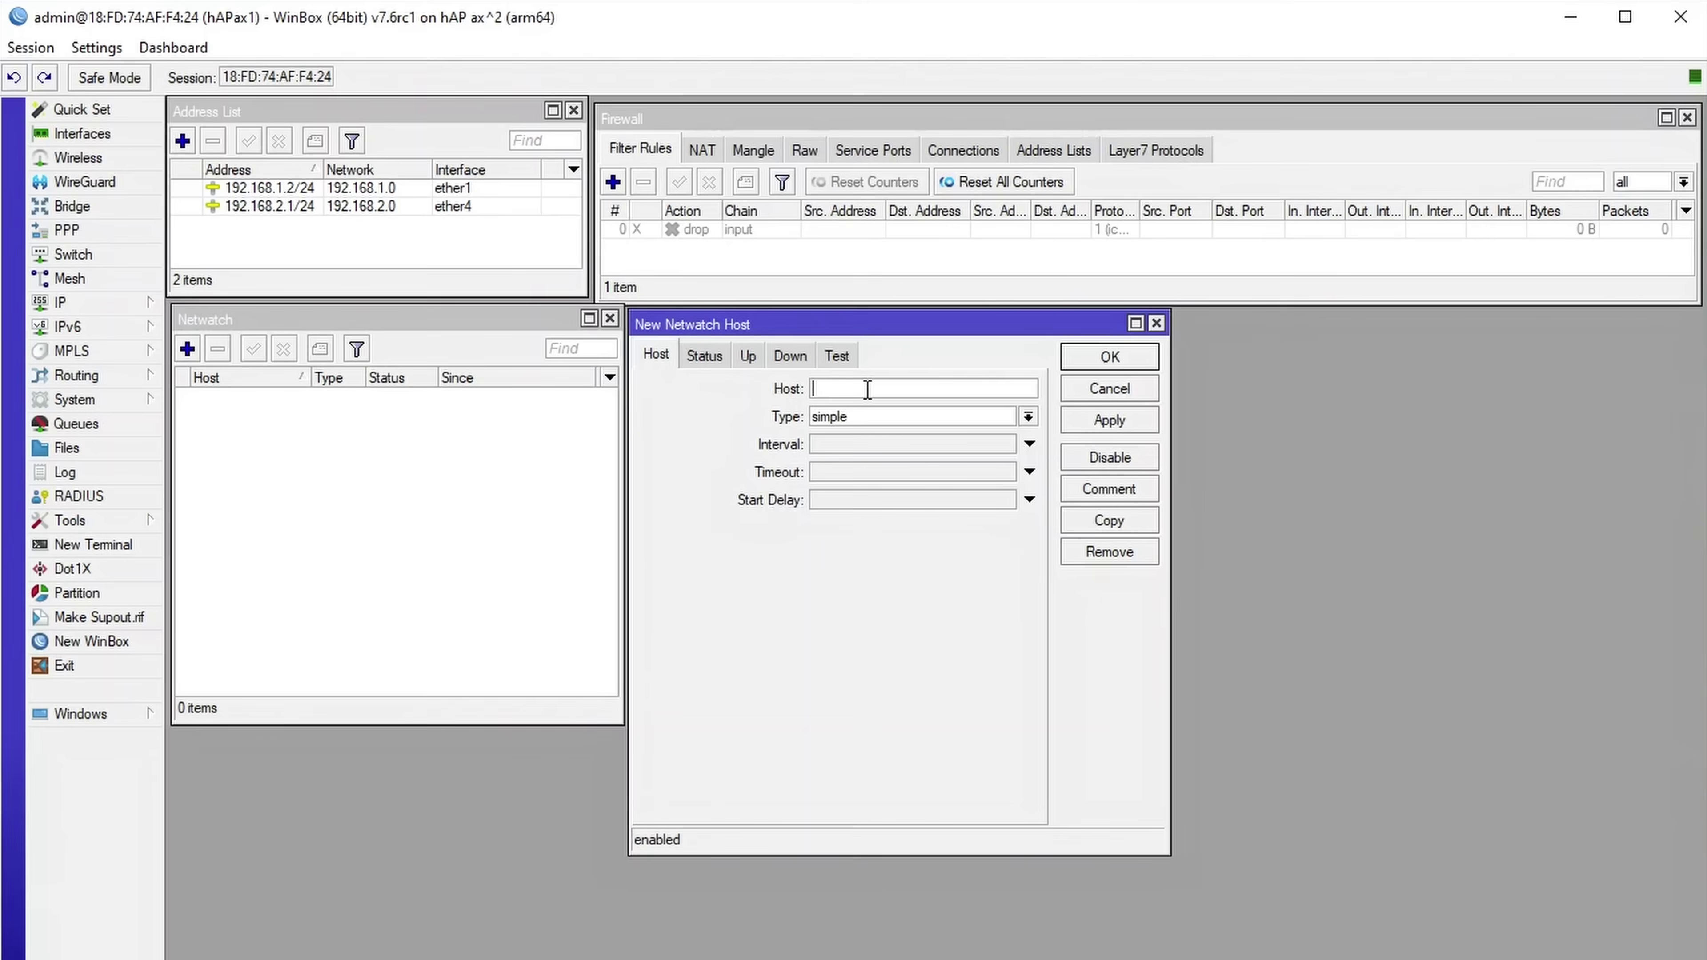
text(192.168.1.1)
click(1028, 417)
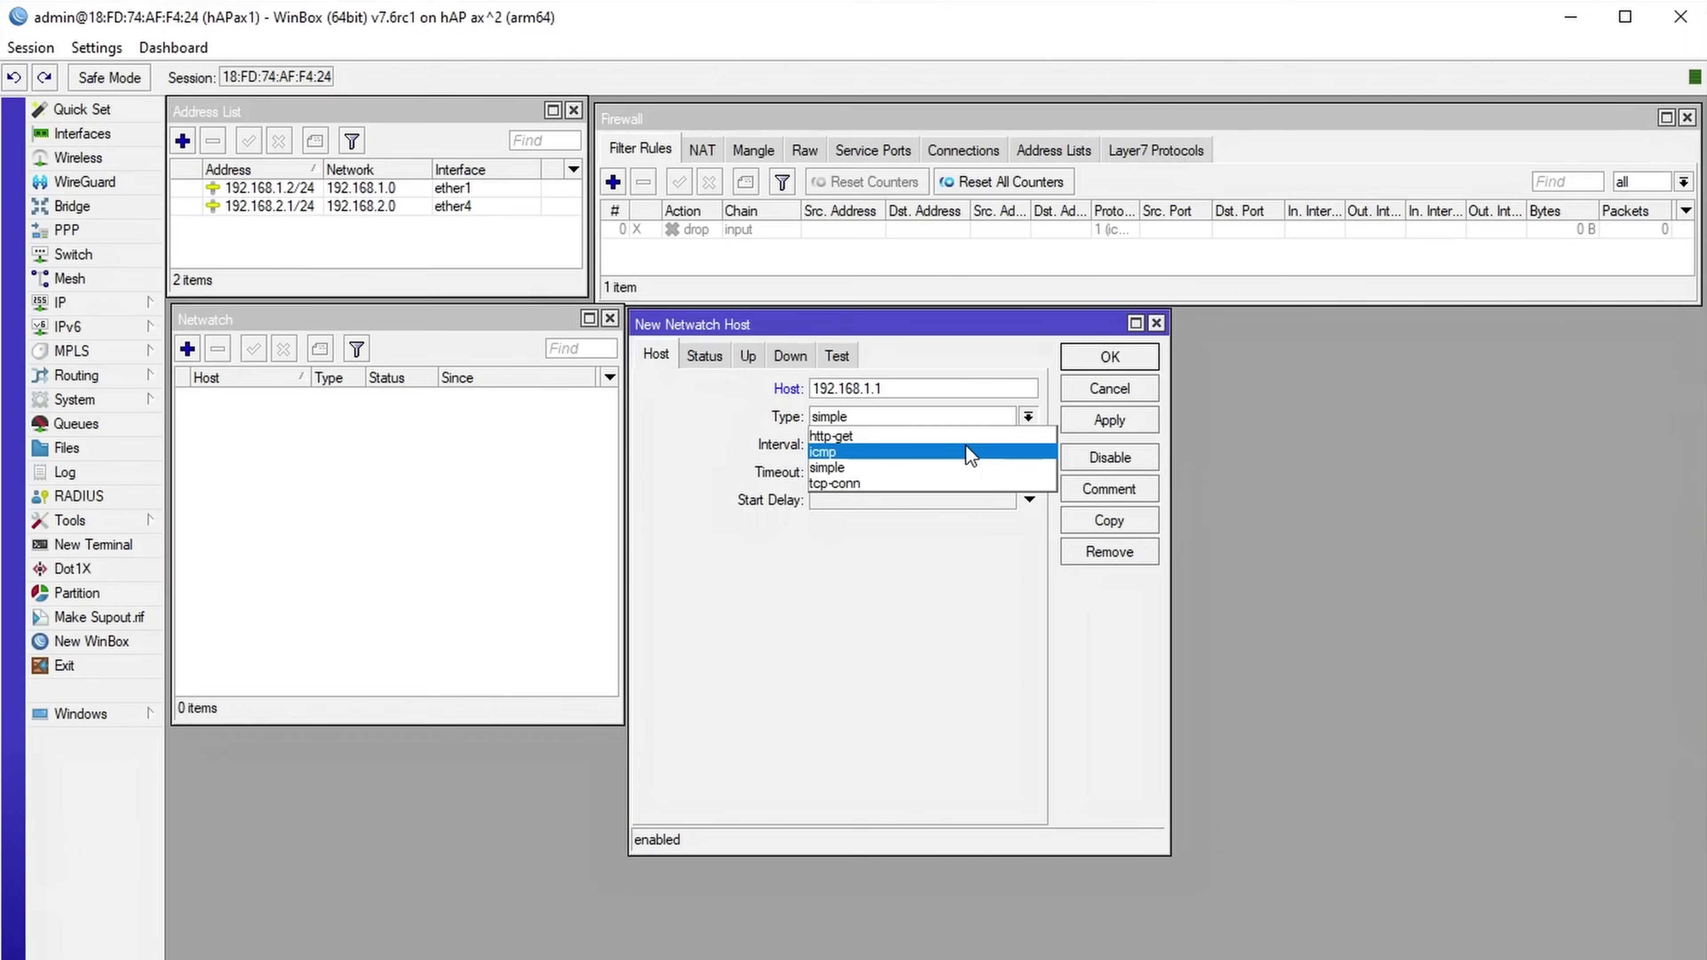
click(970, 456)
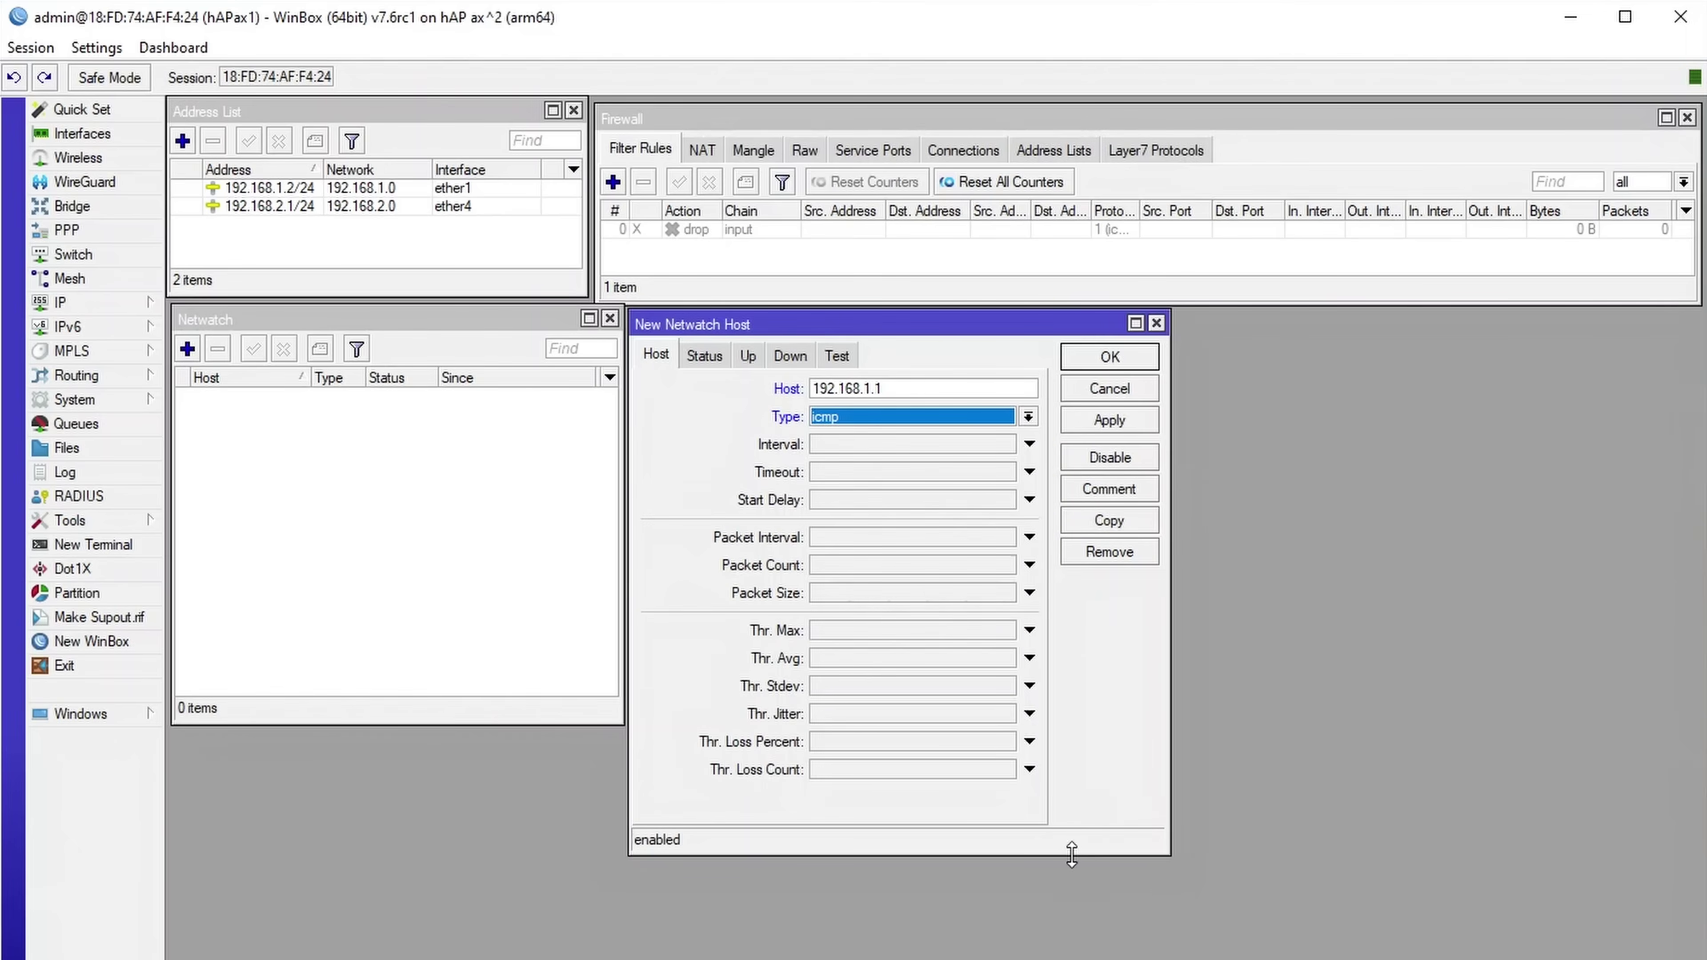
drag(1072, 855, 1076, 959)
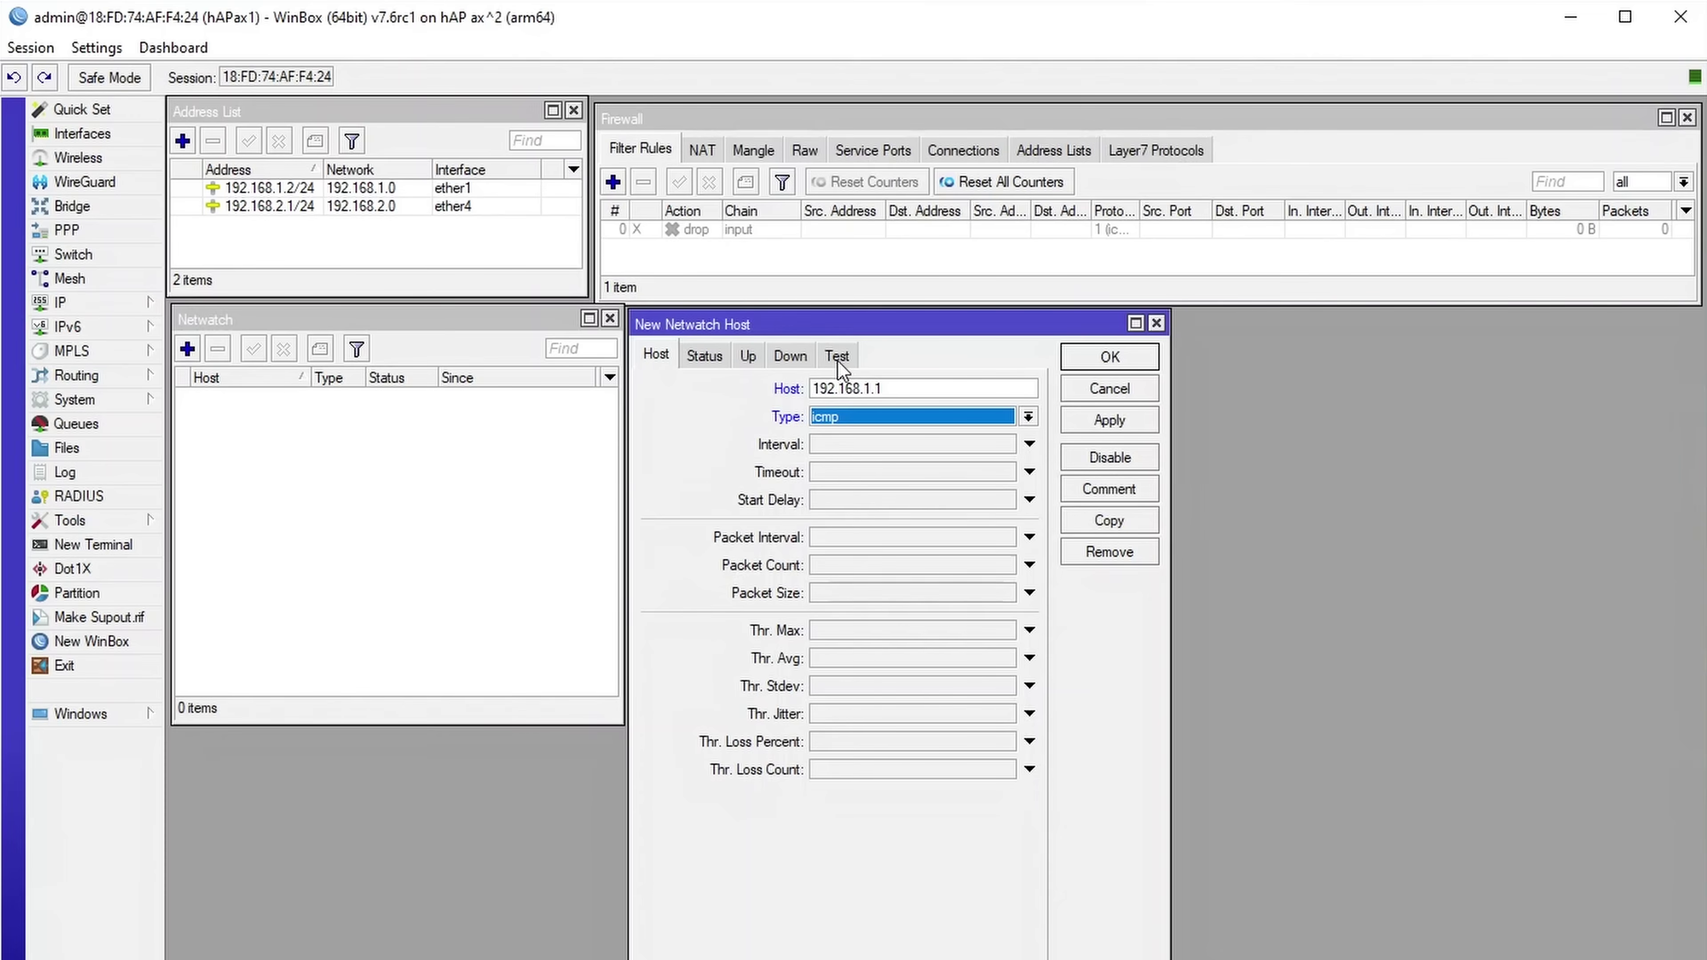
Step: Enter an On Down script that sets ethernet interface ether1 to disabled=yes and on the following line to disabled=no
click(805, 361)
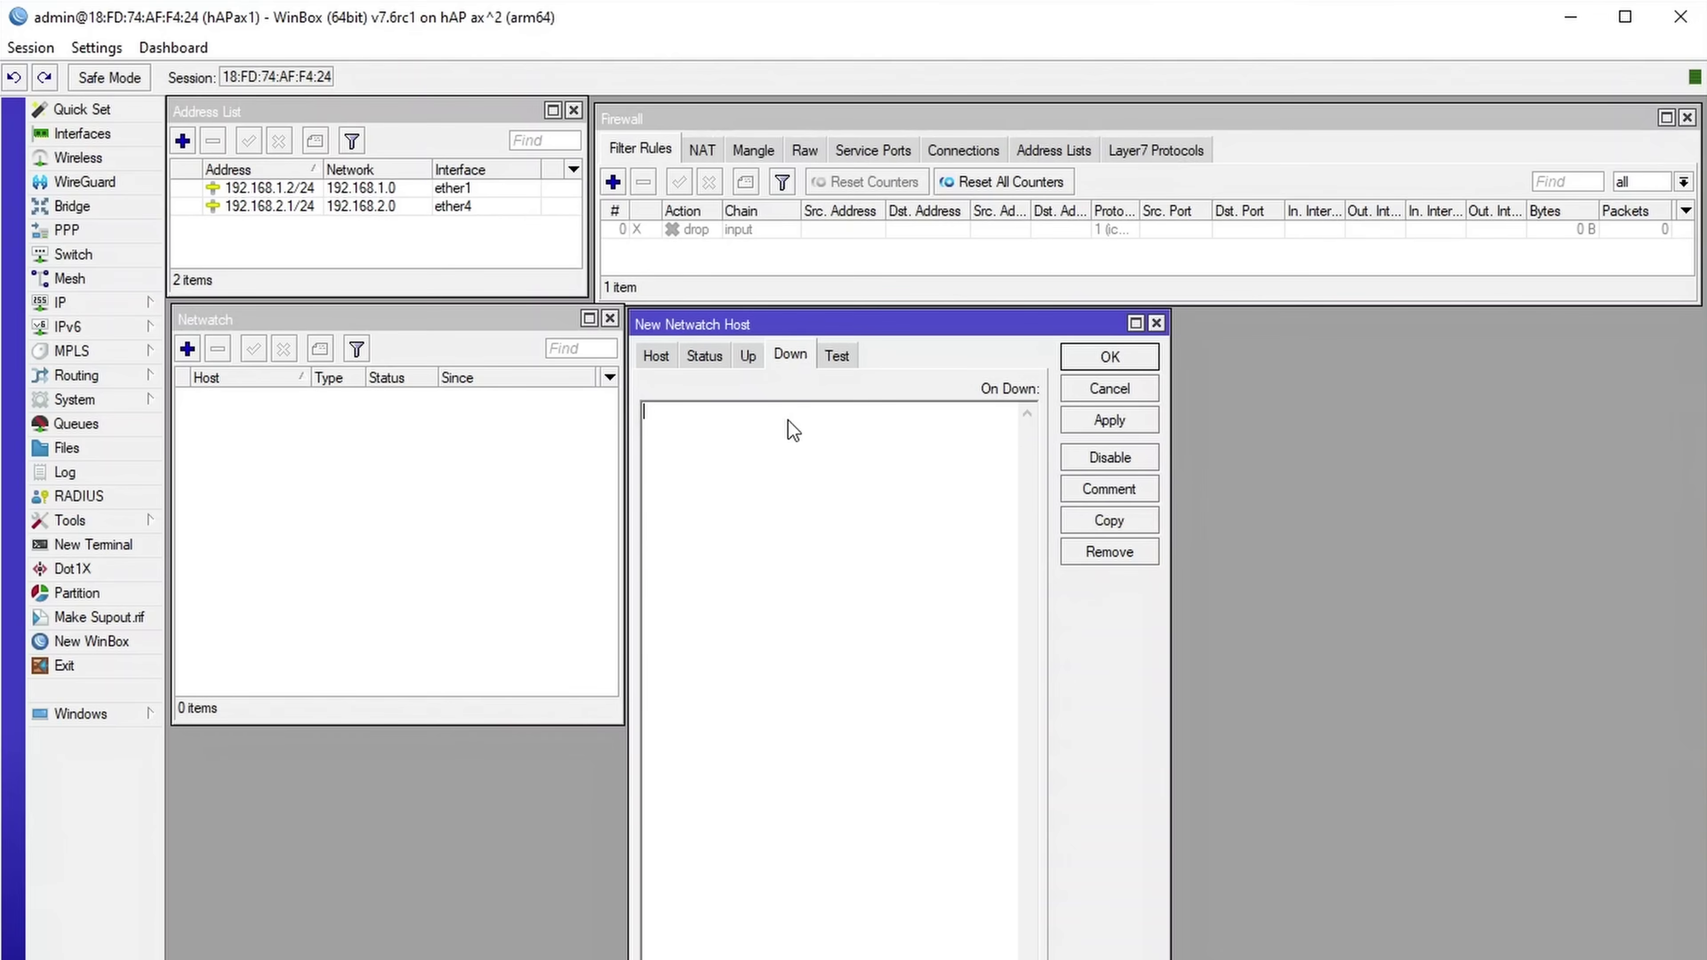
text(/interface ethernet set ether1 disabled=yes /interface ethernet set ether1 disabled=no)
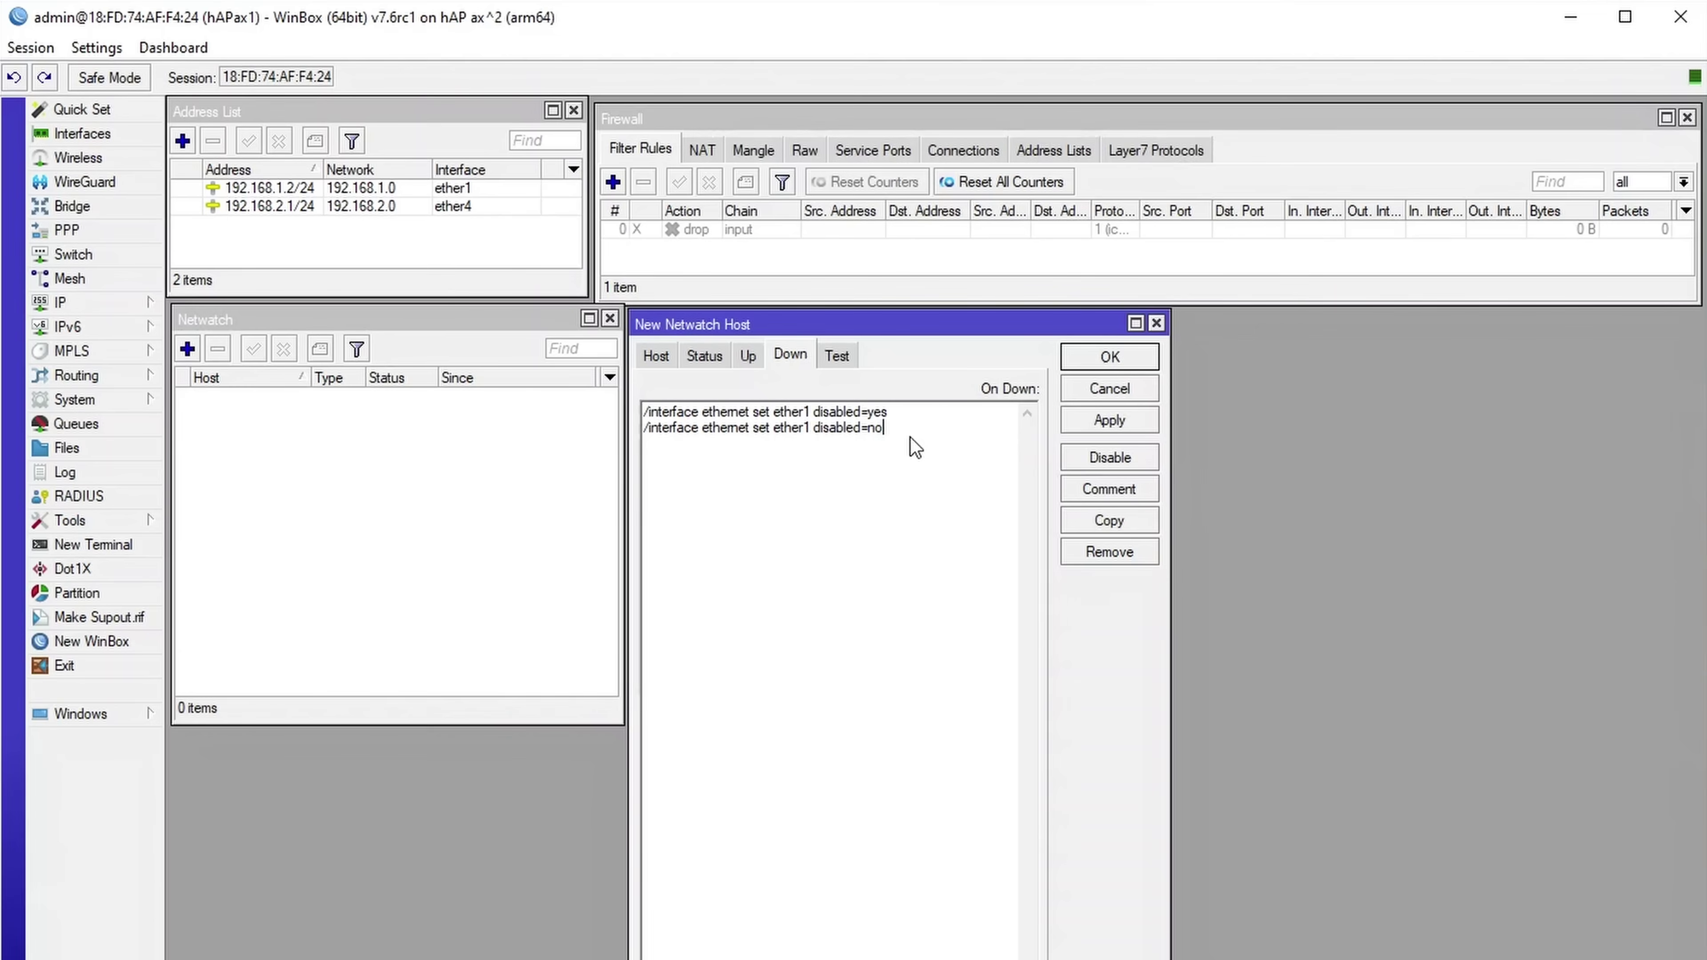
click(839, 358)
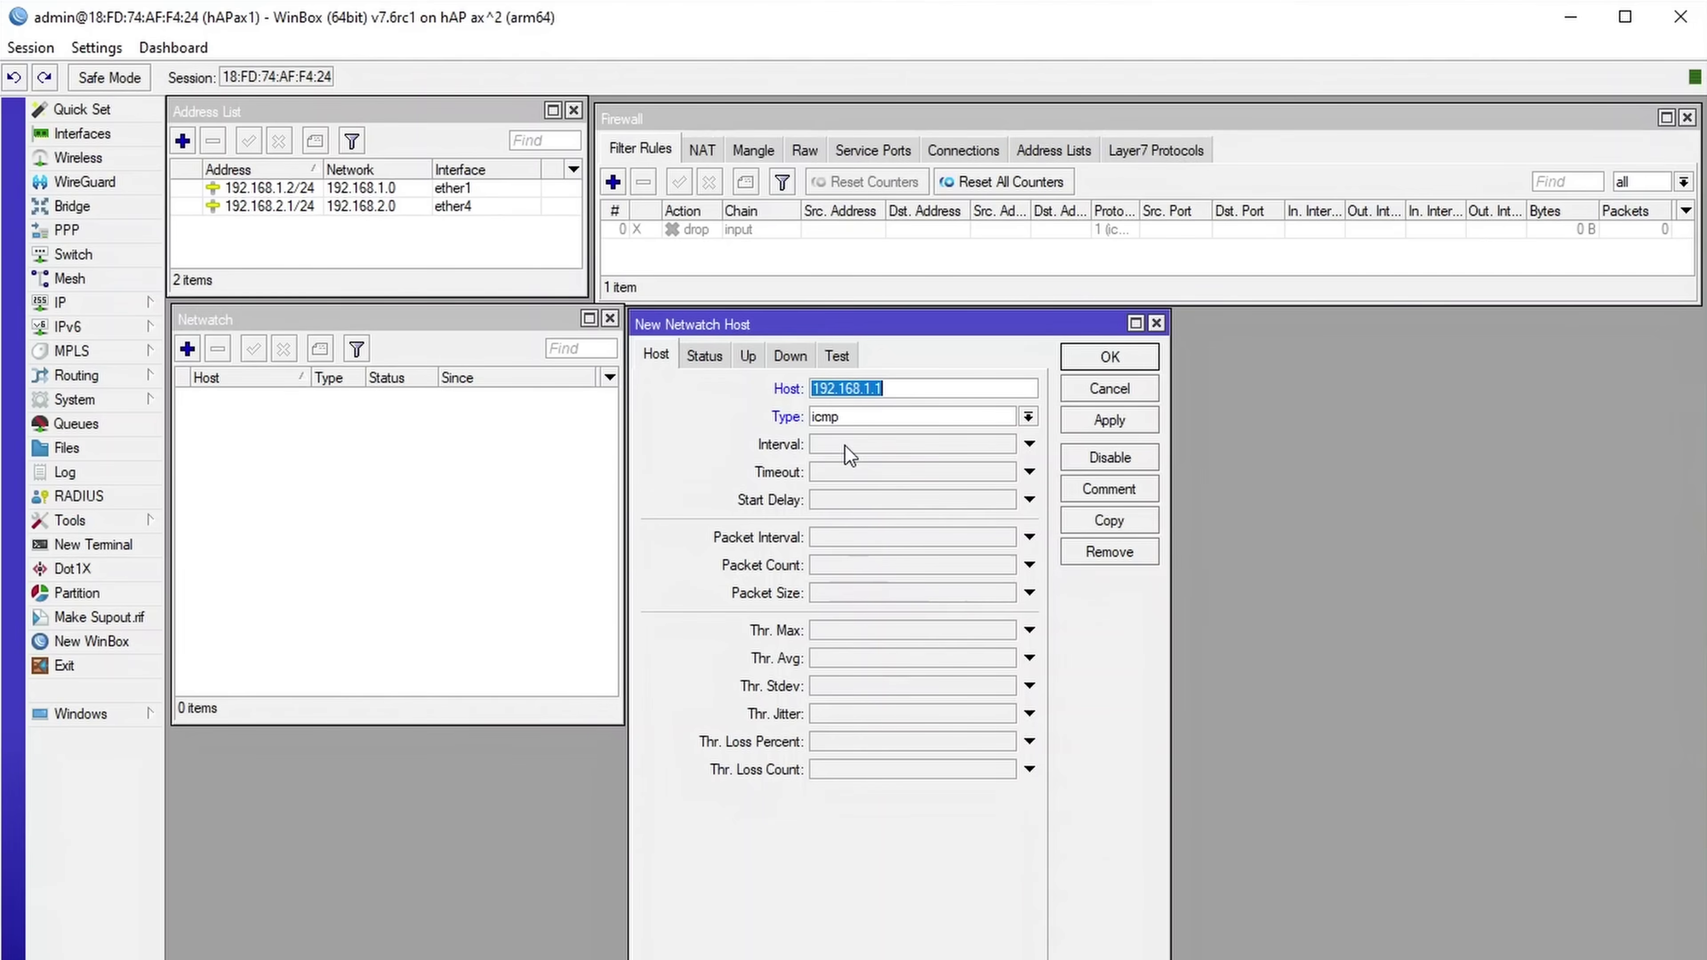
click(1029, 444)
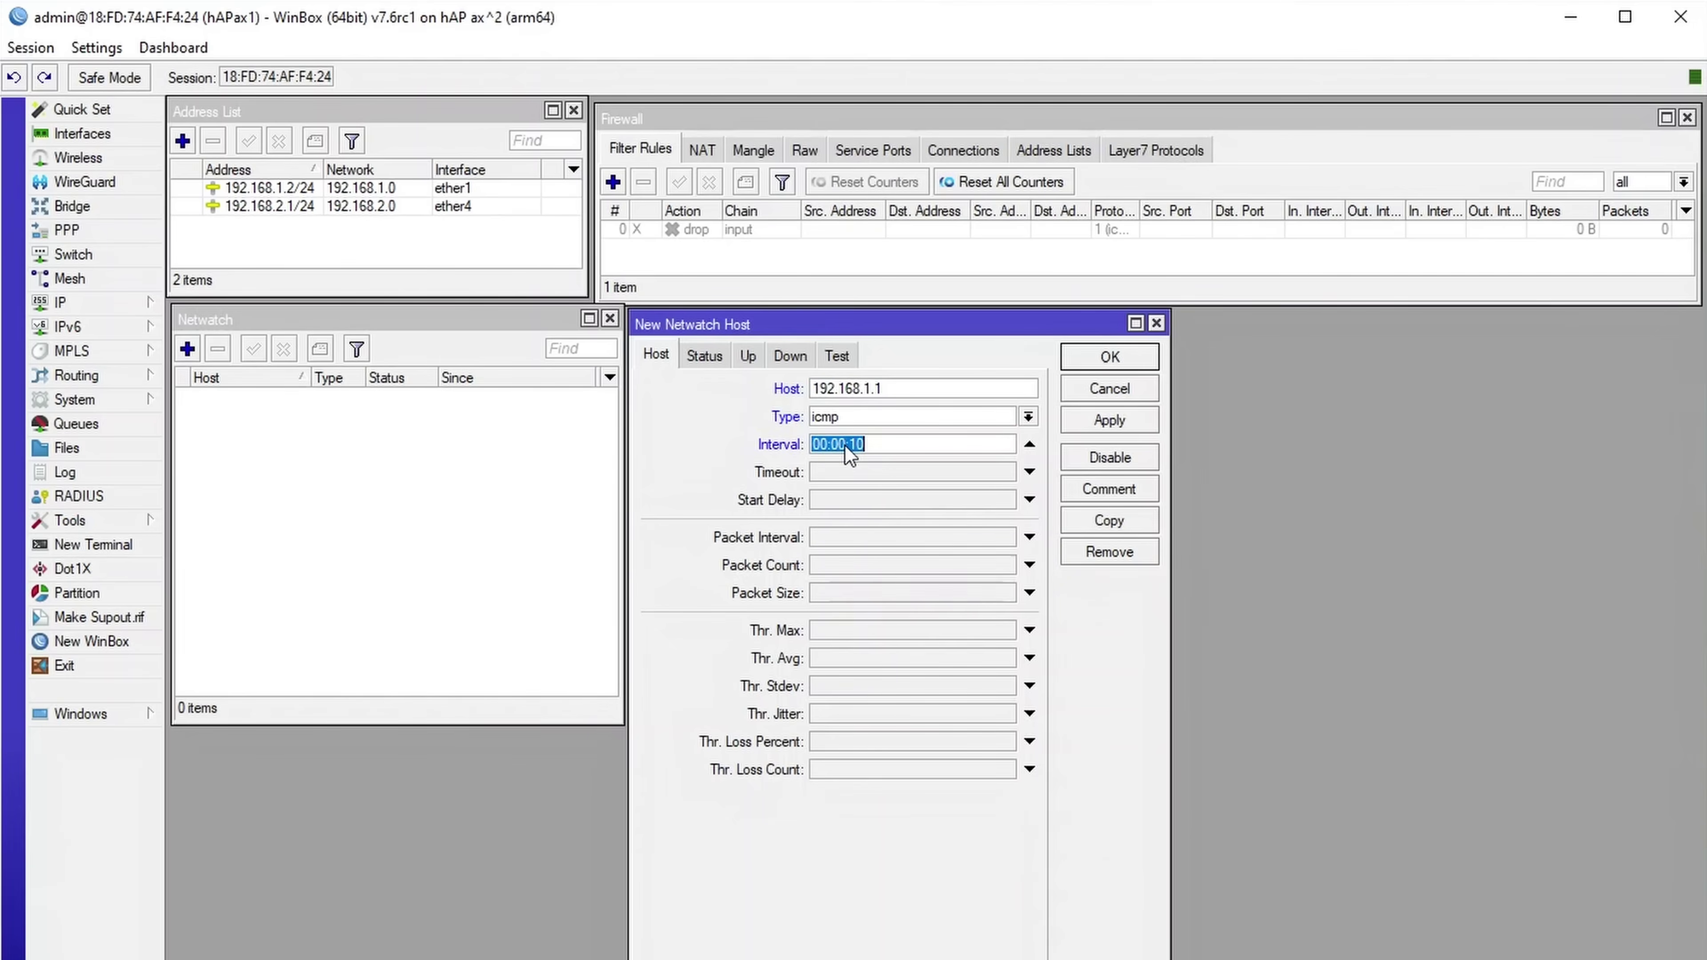
click(1030, 444)
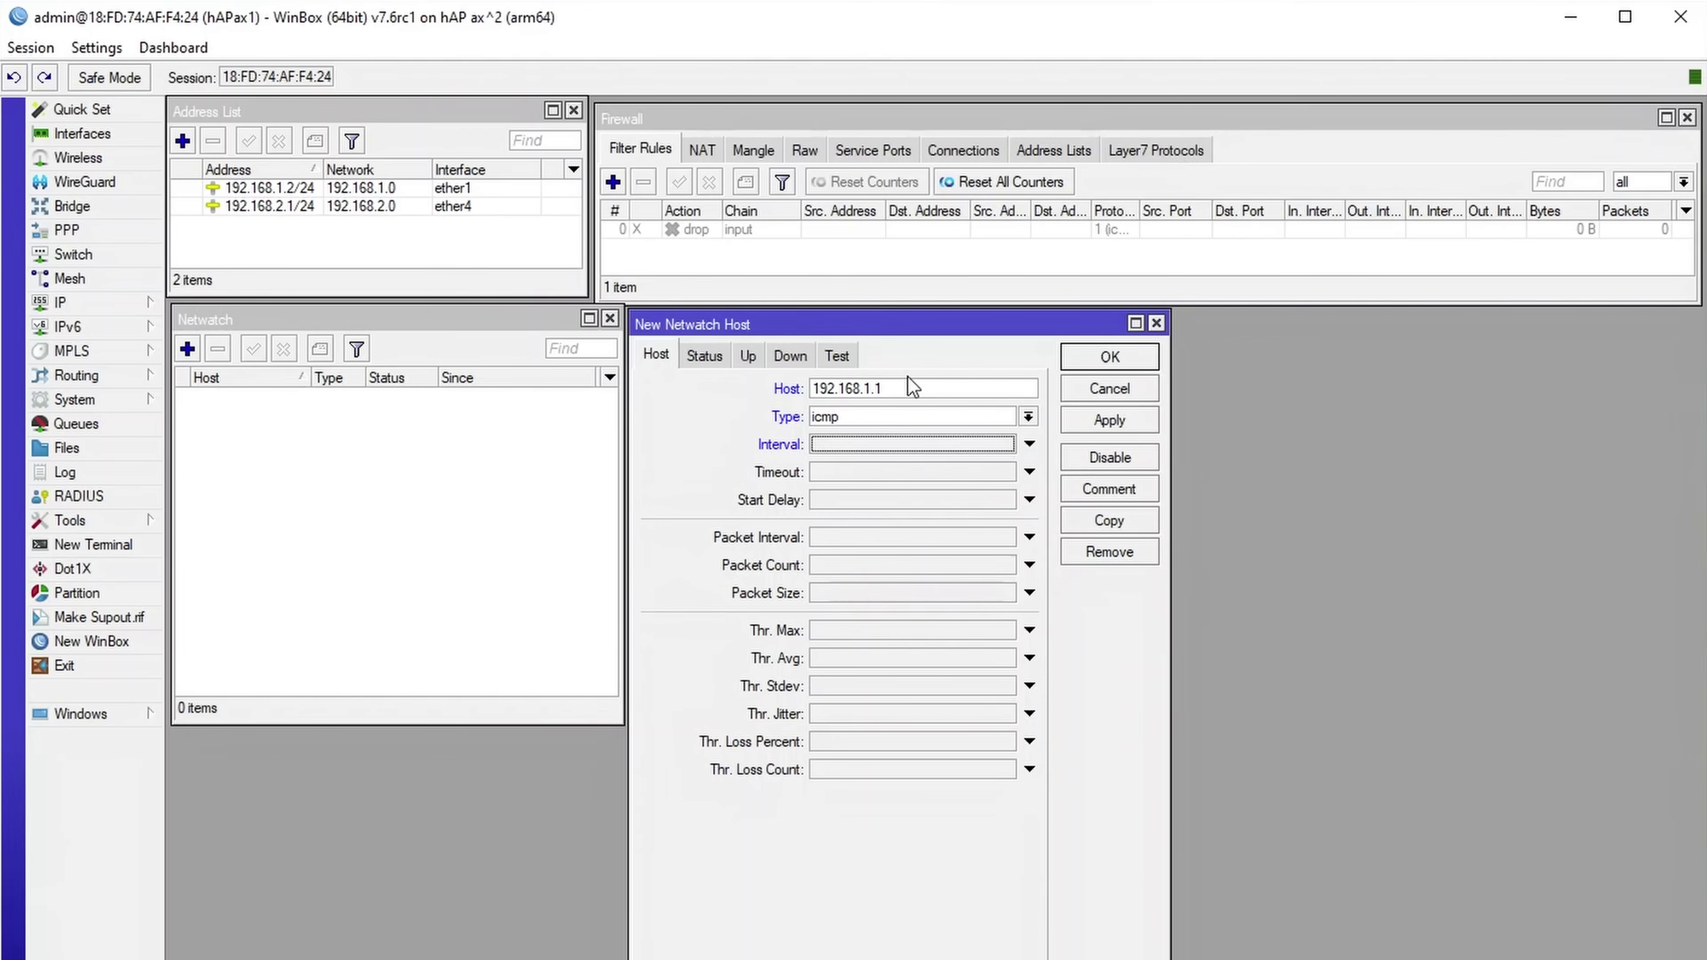
Step: Review the Up script and status of the new Netwatch host, apply it, and check its status again
click(747, 355)
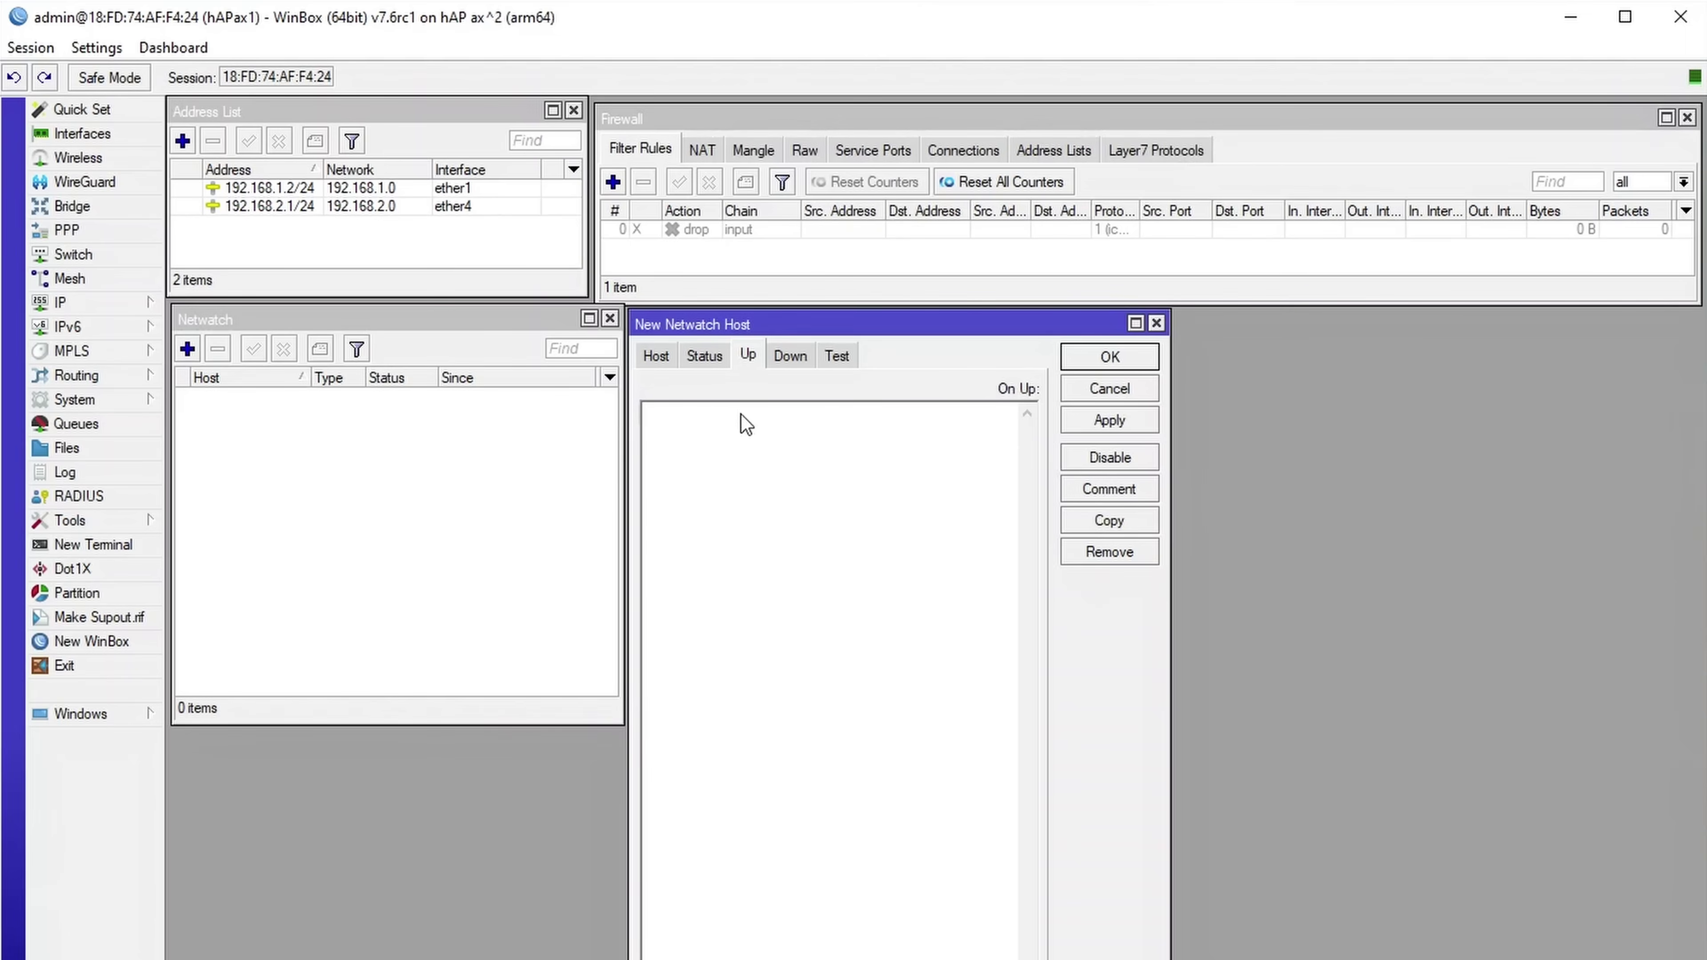
click(782, 356)
click(694, 347)
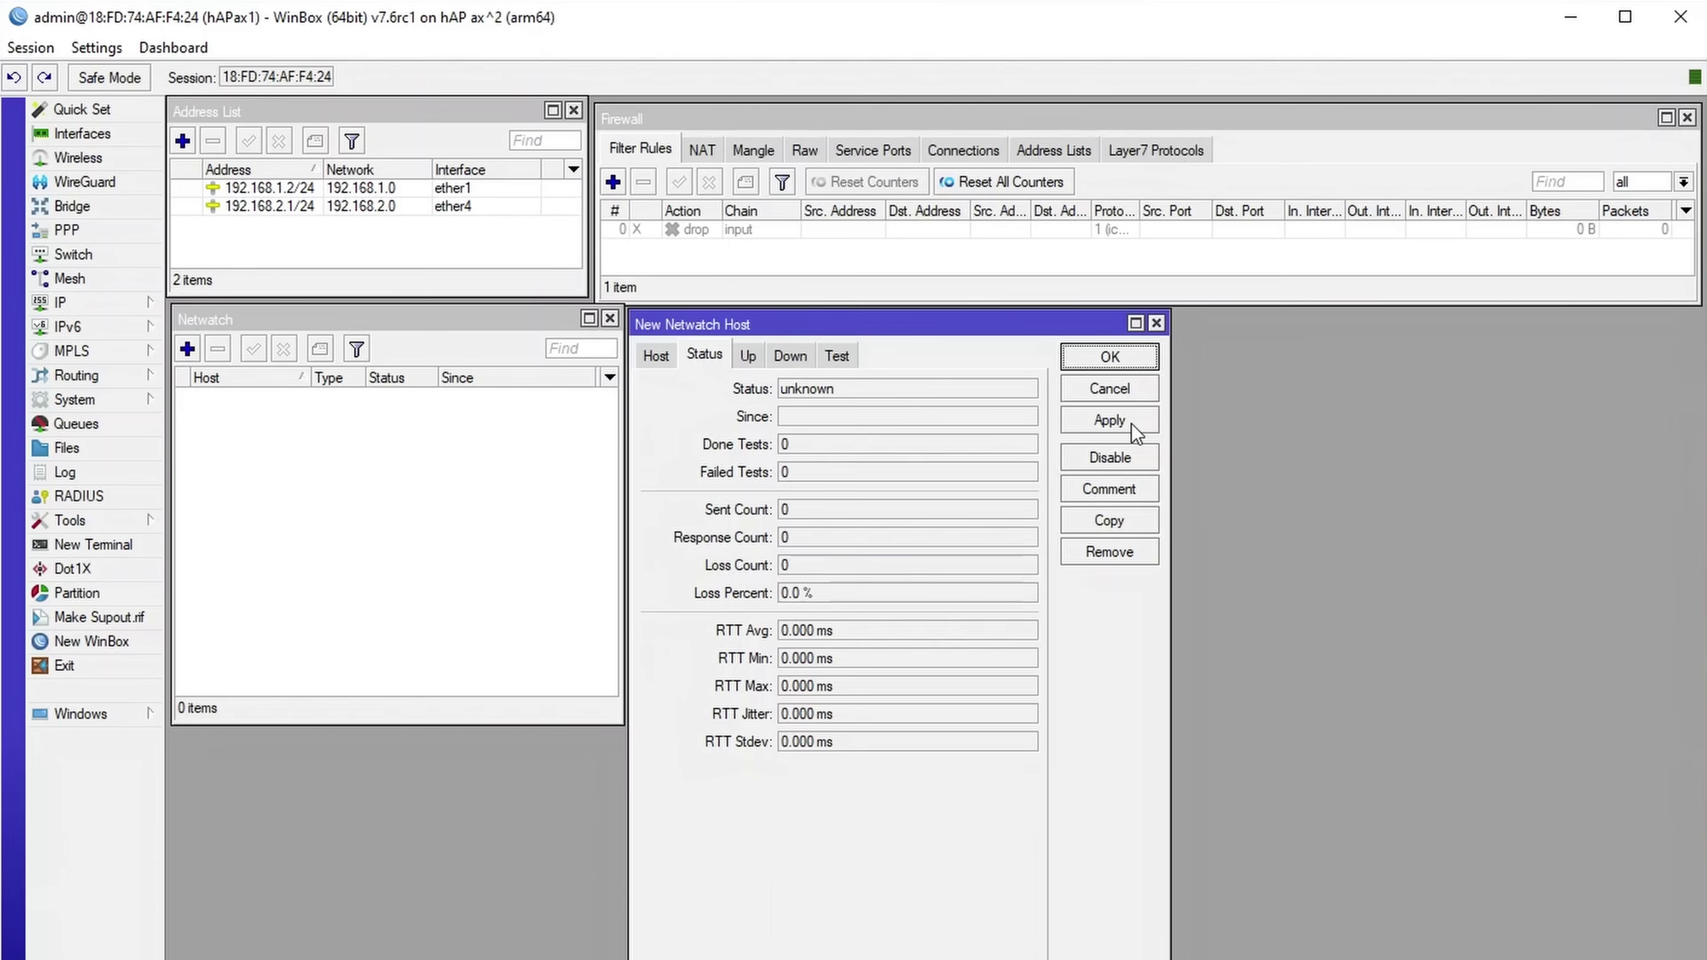
click(1132, 423)
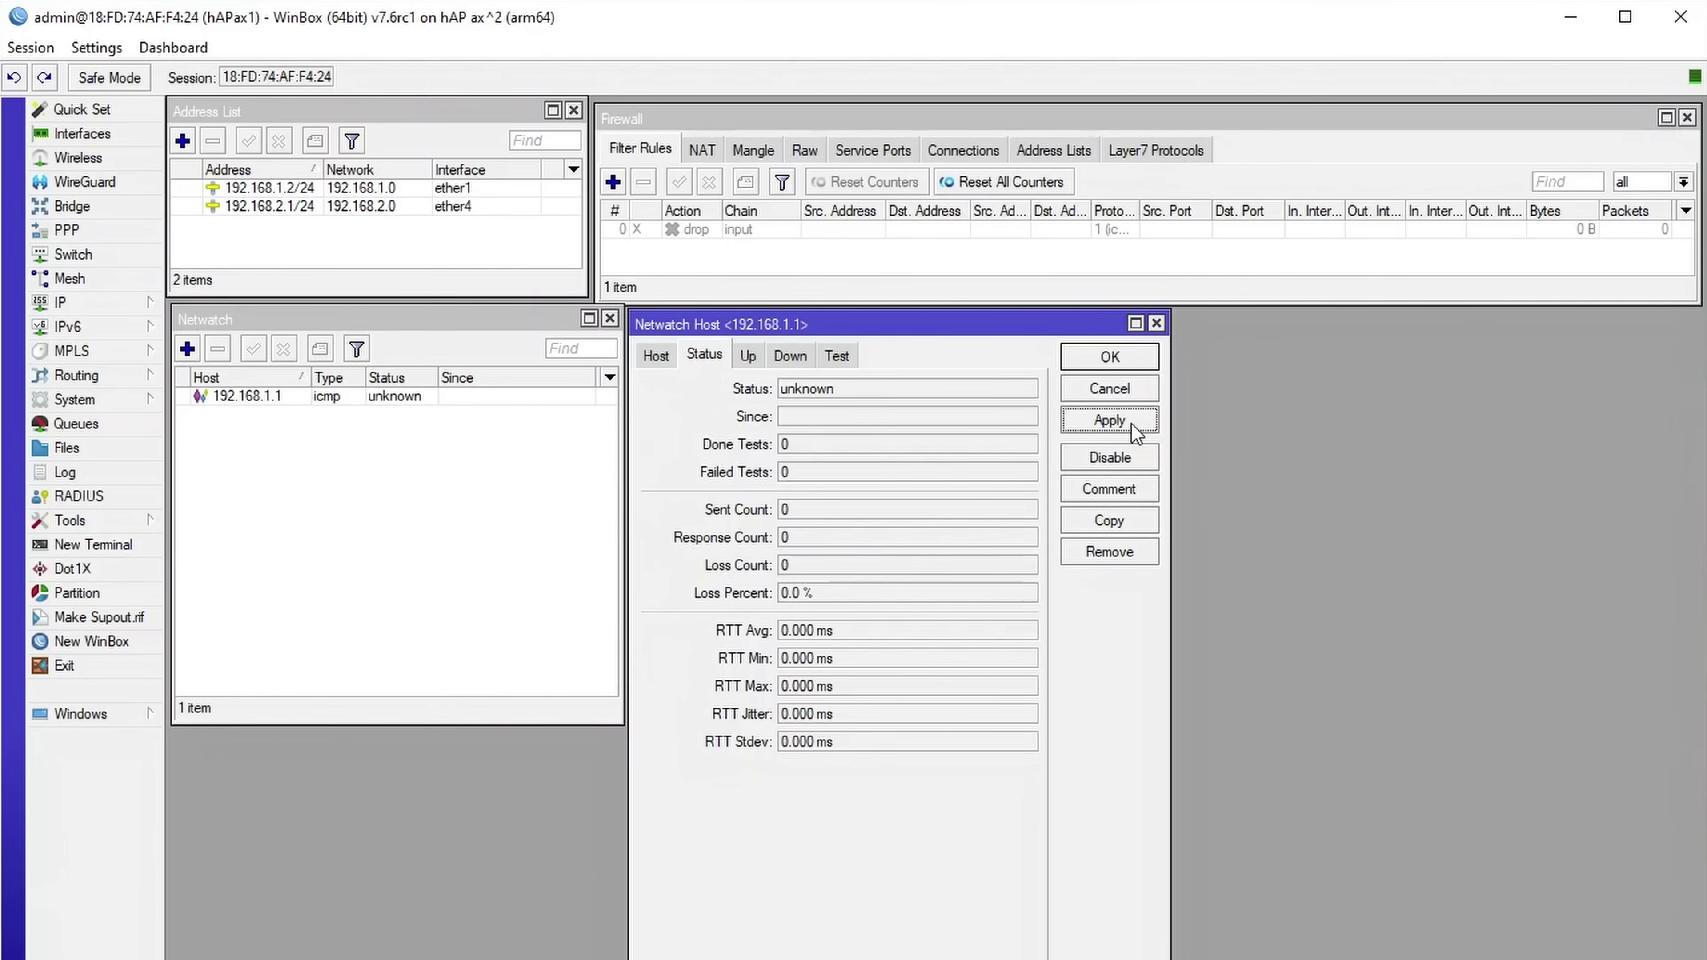
click(656, 354)
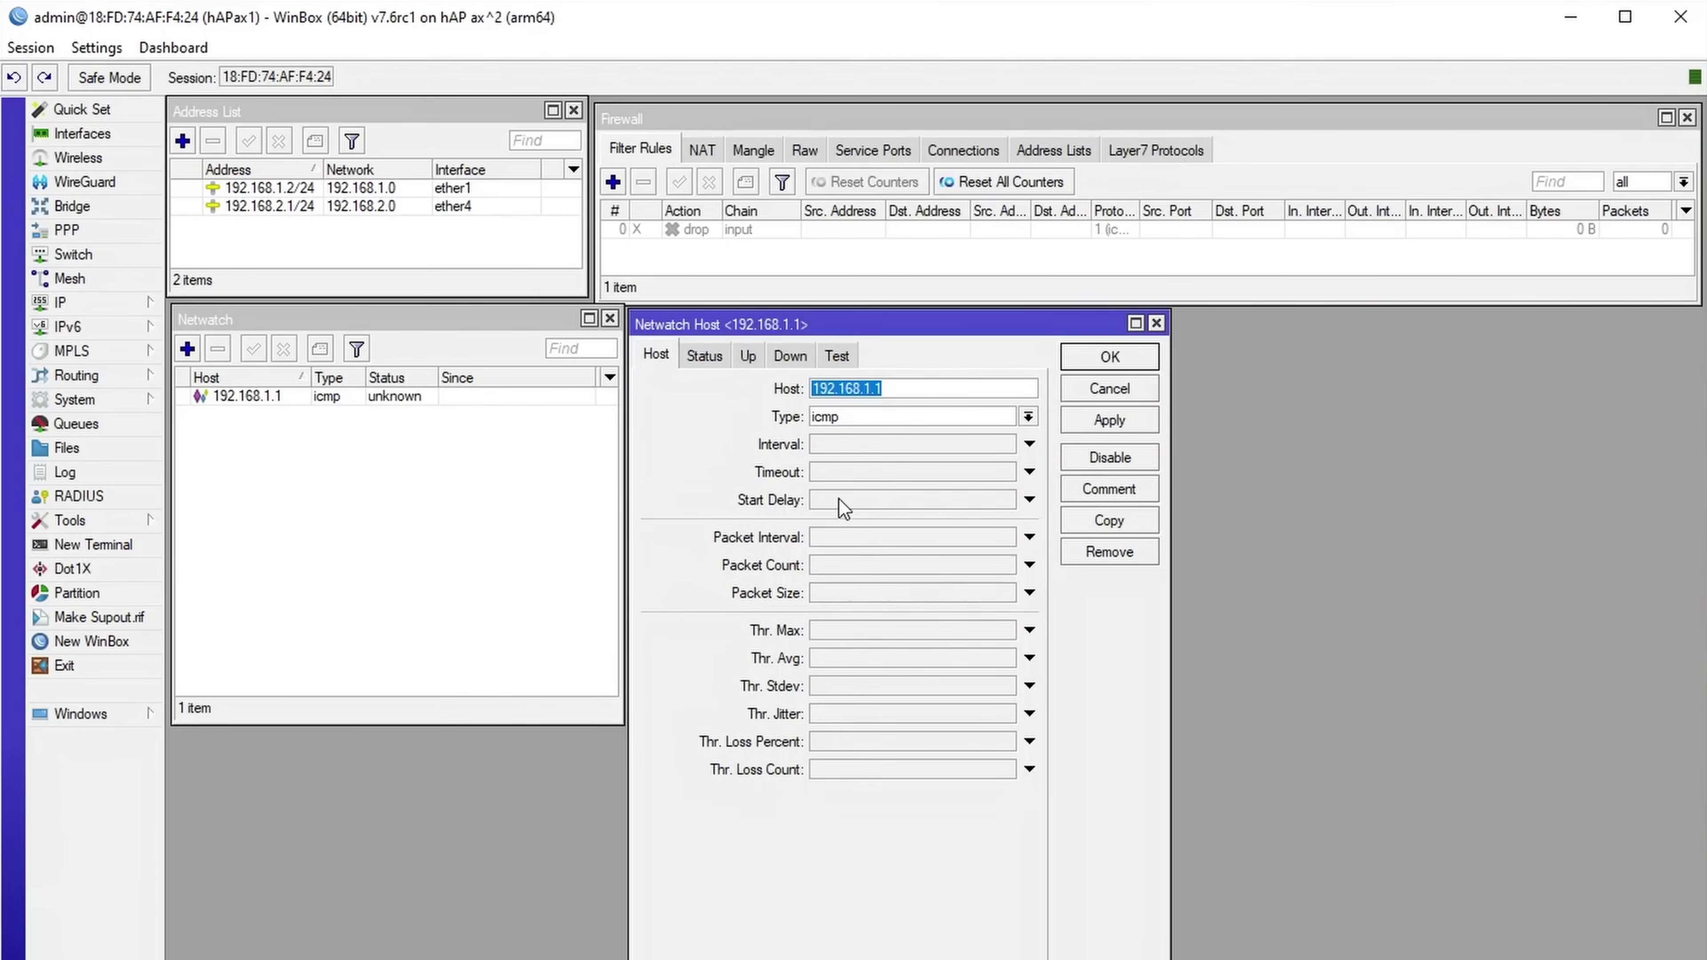
click(714, 364)
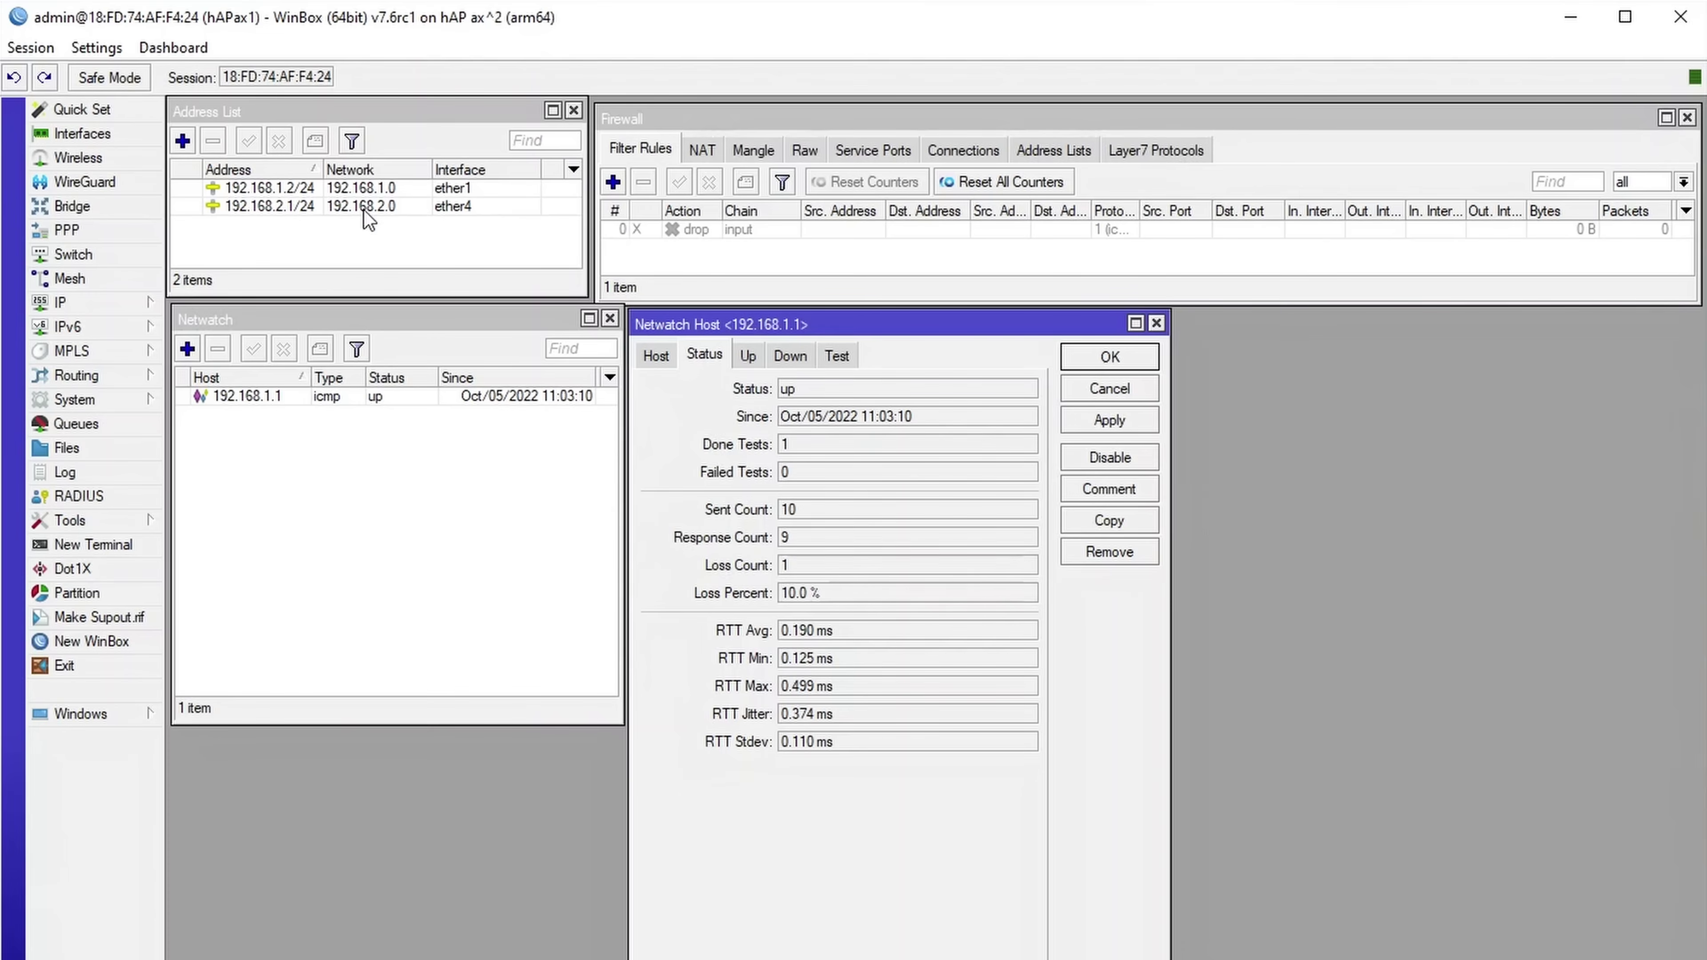
Step: Open the interface list and place its window beneath the Netwatch windows
click(102, 139)
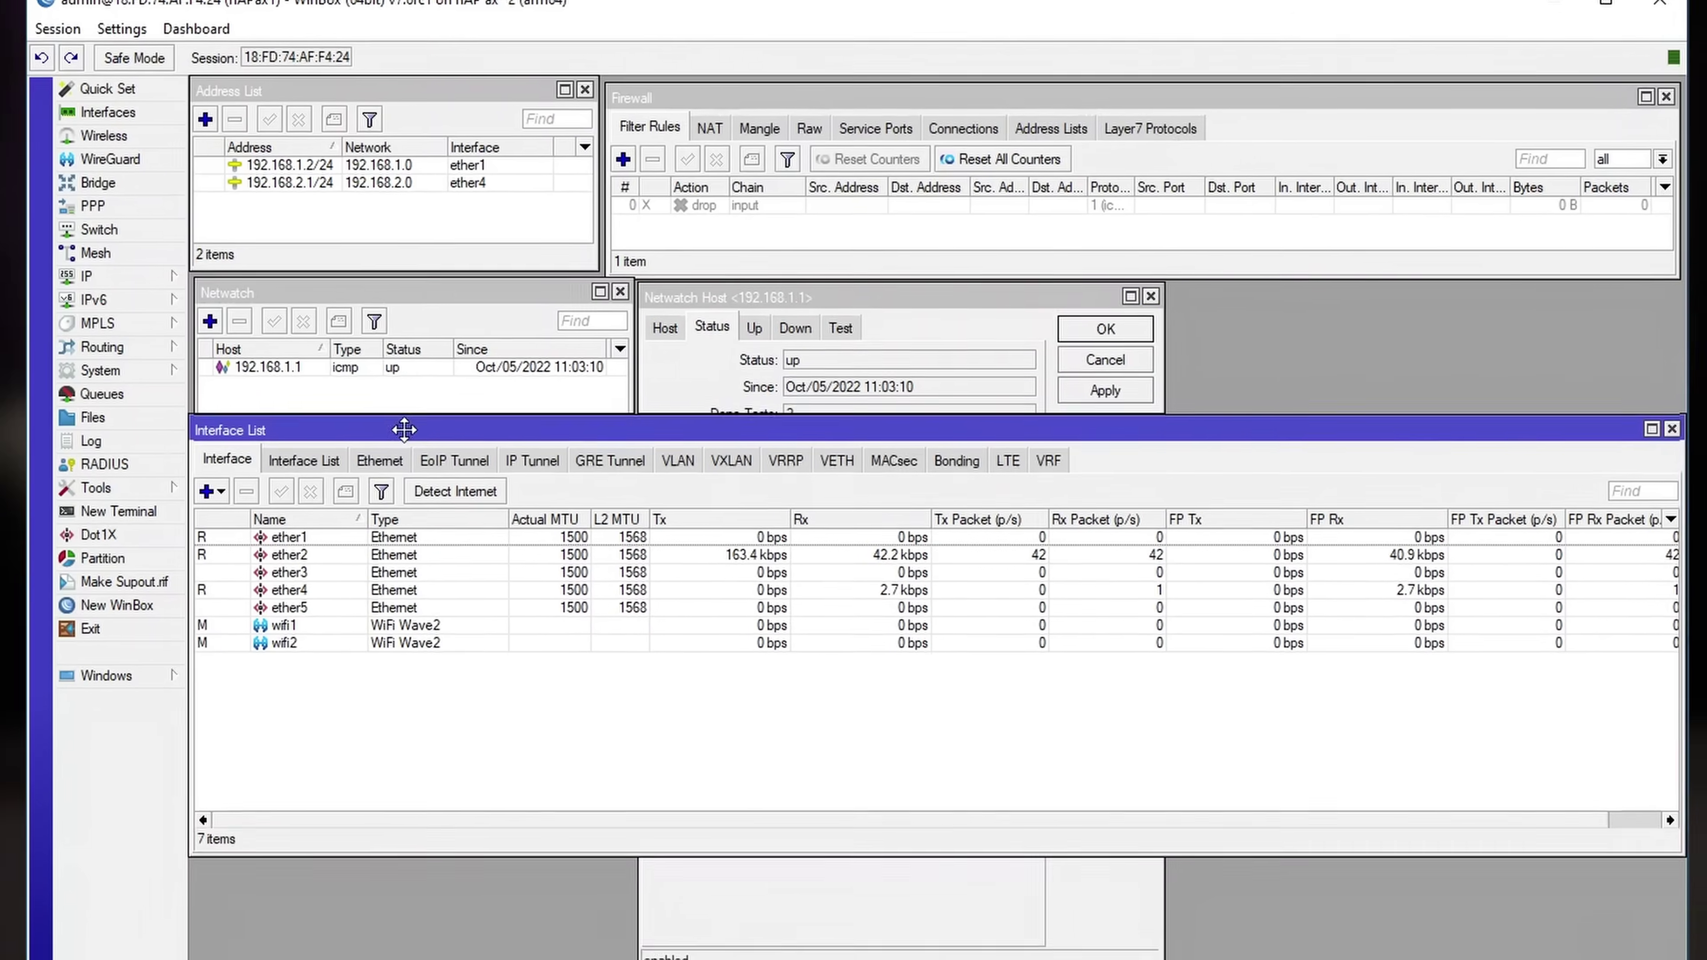
drag(404, 429, 413, 717)
drag(451, 626, 449, 617)
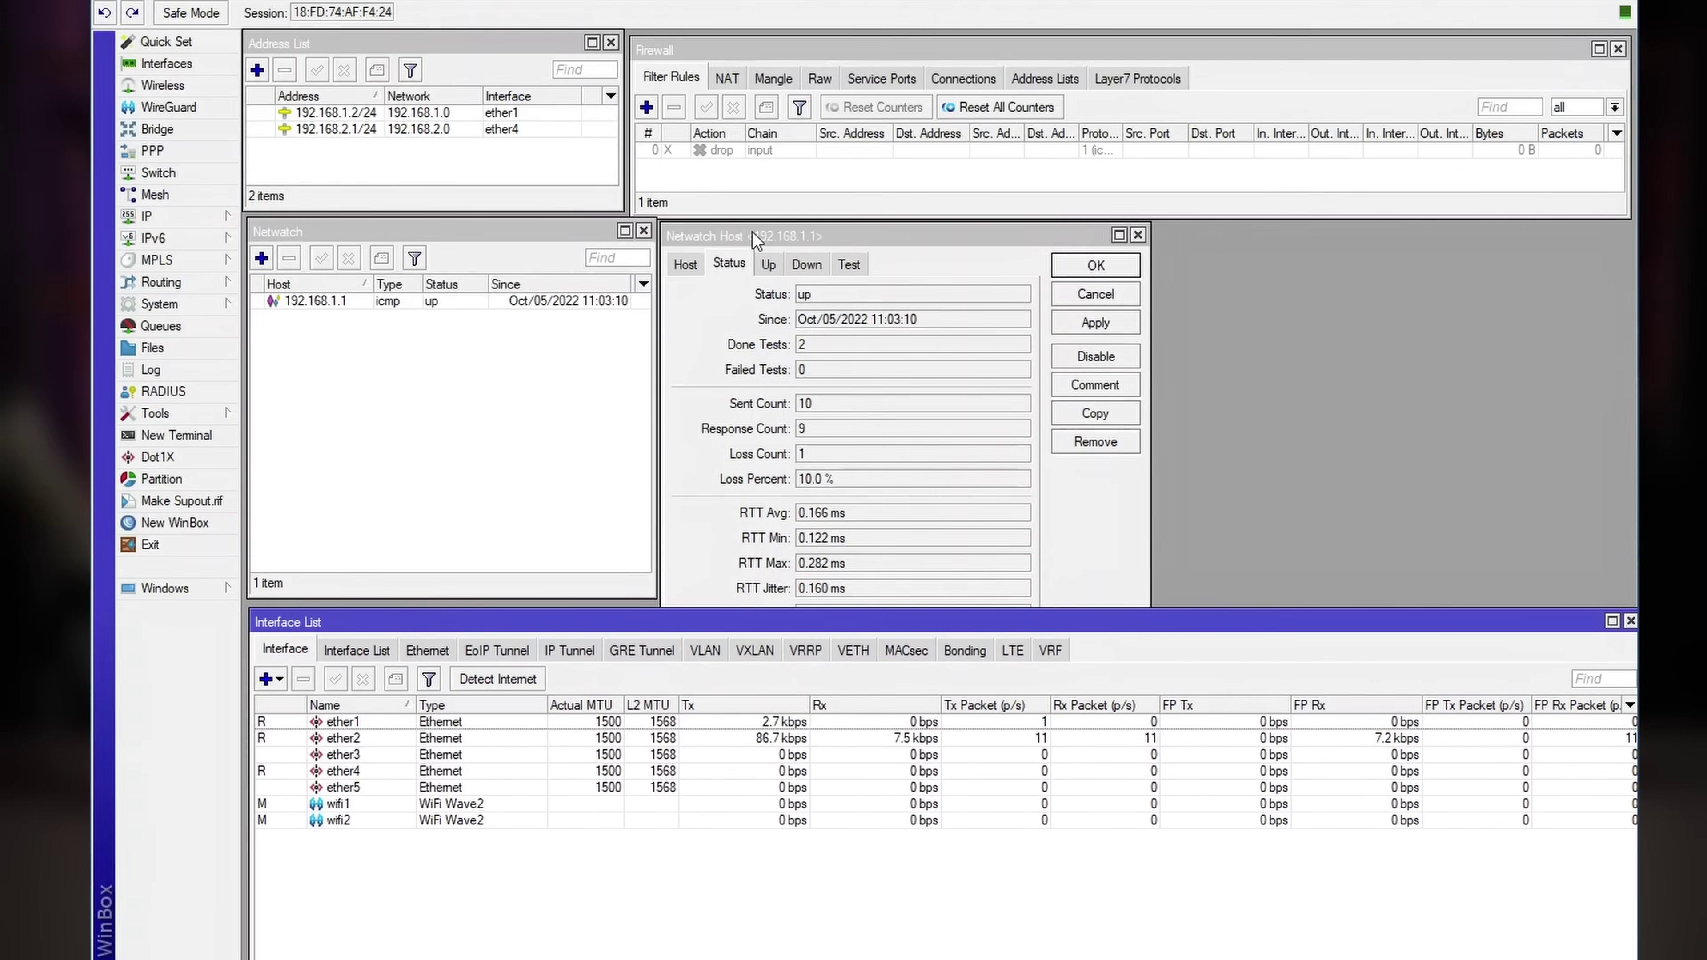
Step: Enable the ICMP drop rule of the input chain in the firewall filter rules
click(722, 151)
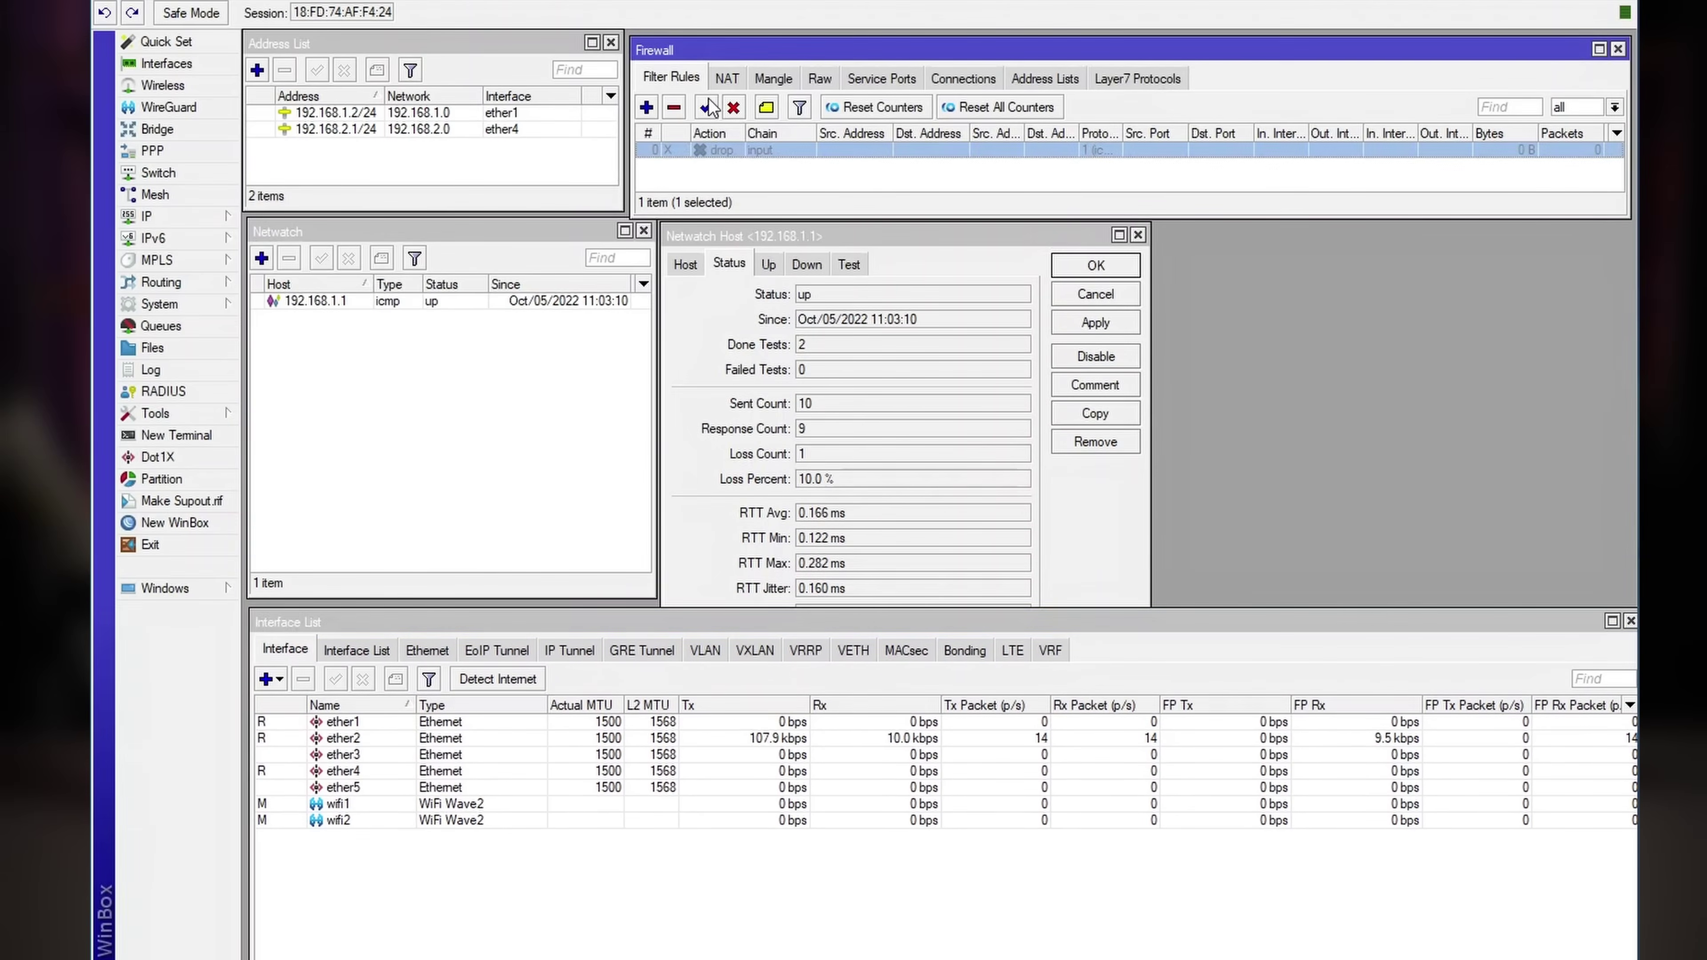
click(706, 107)
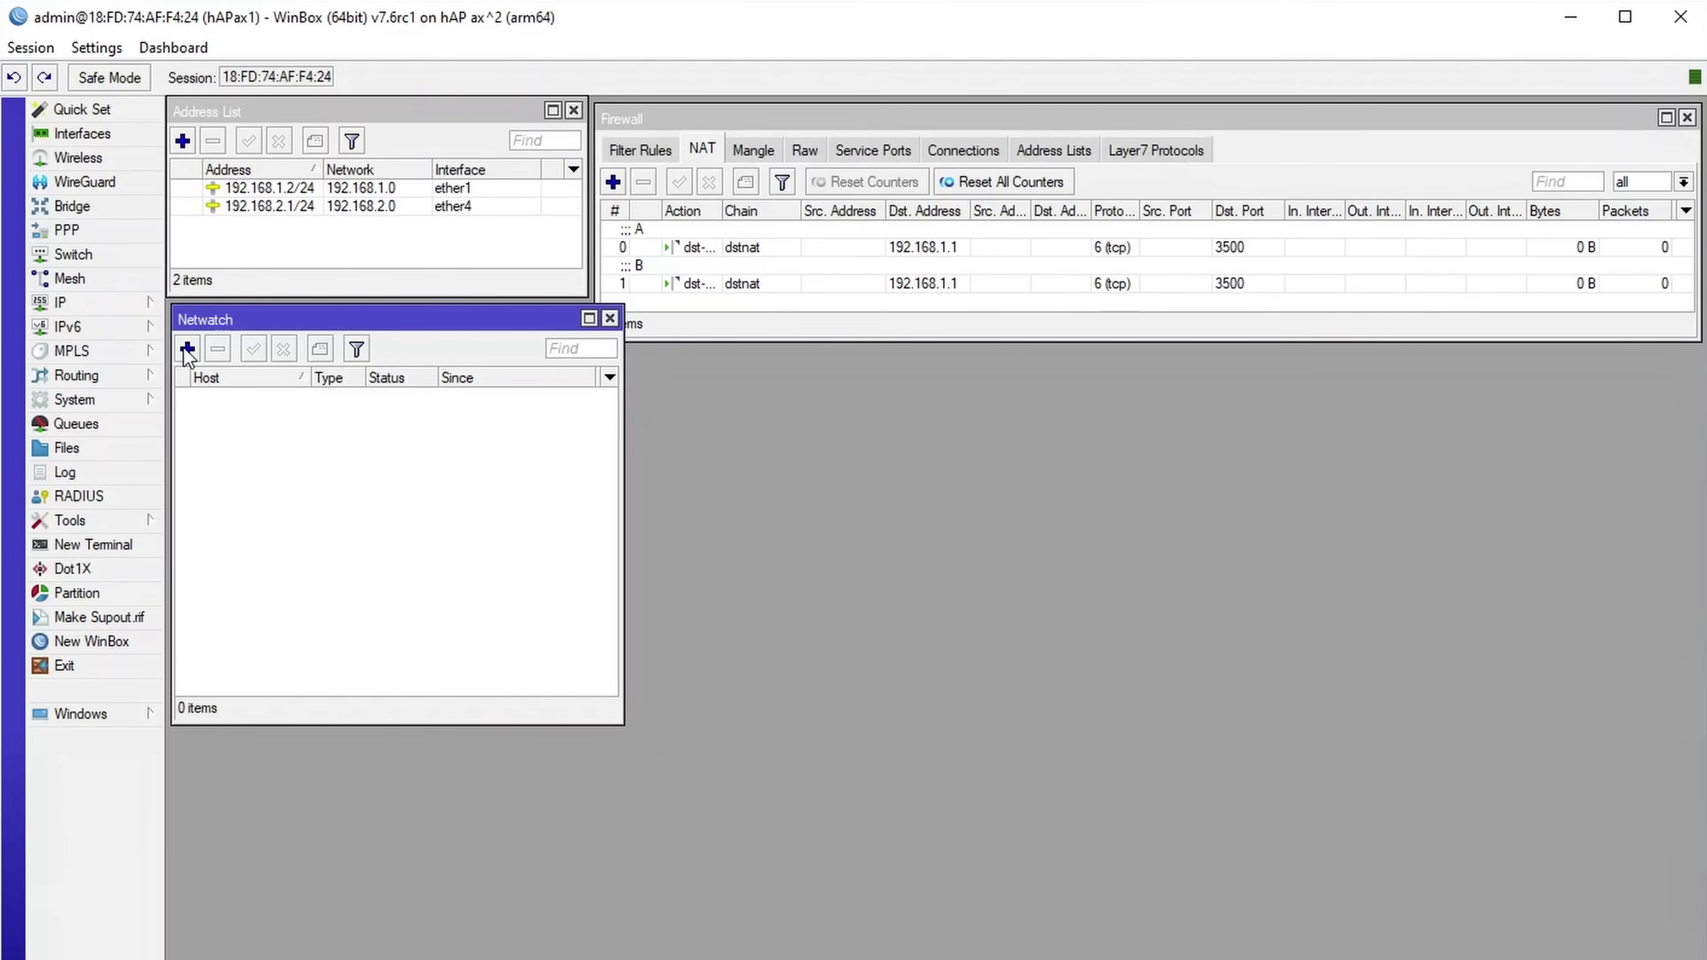
Step: Start a new Netwatch host for 192.168.2.2 and disable the NAT rule commented B
click(185, 347)
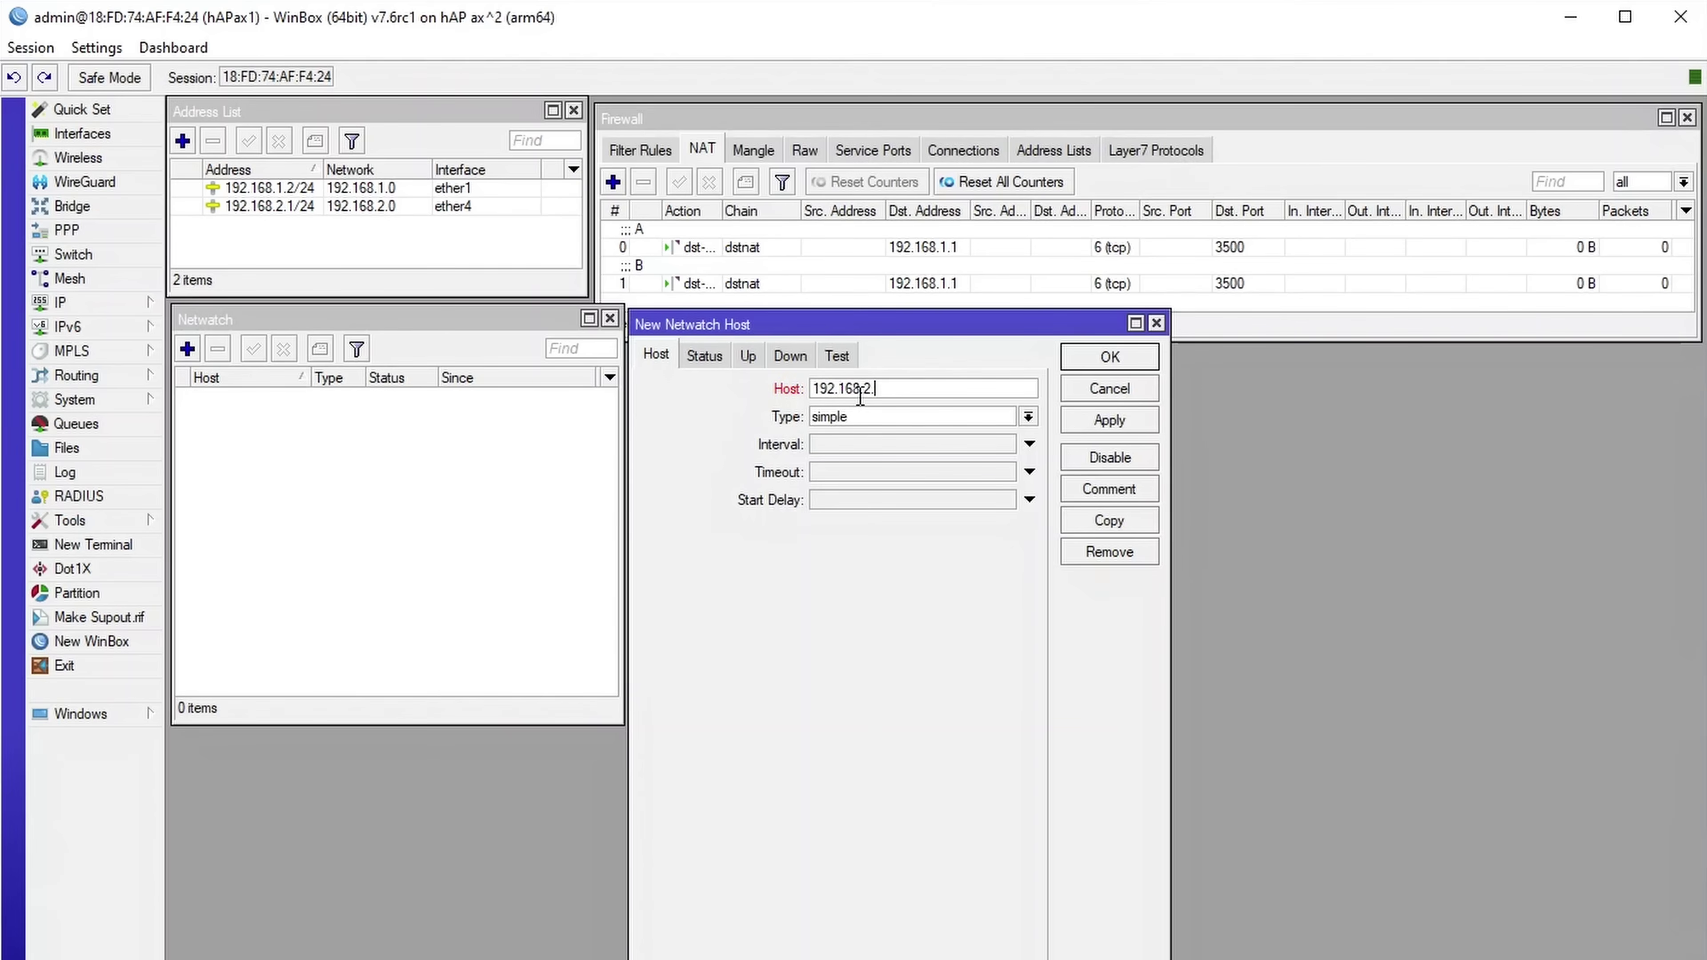
click(789, 355)
click(772, 263)
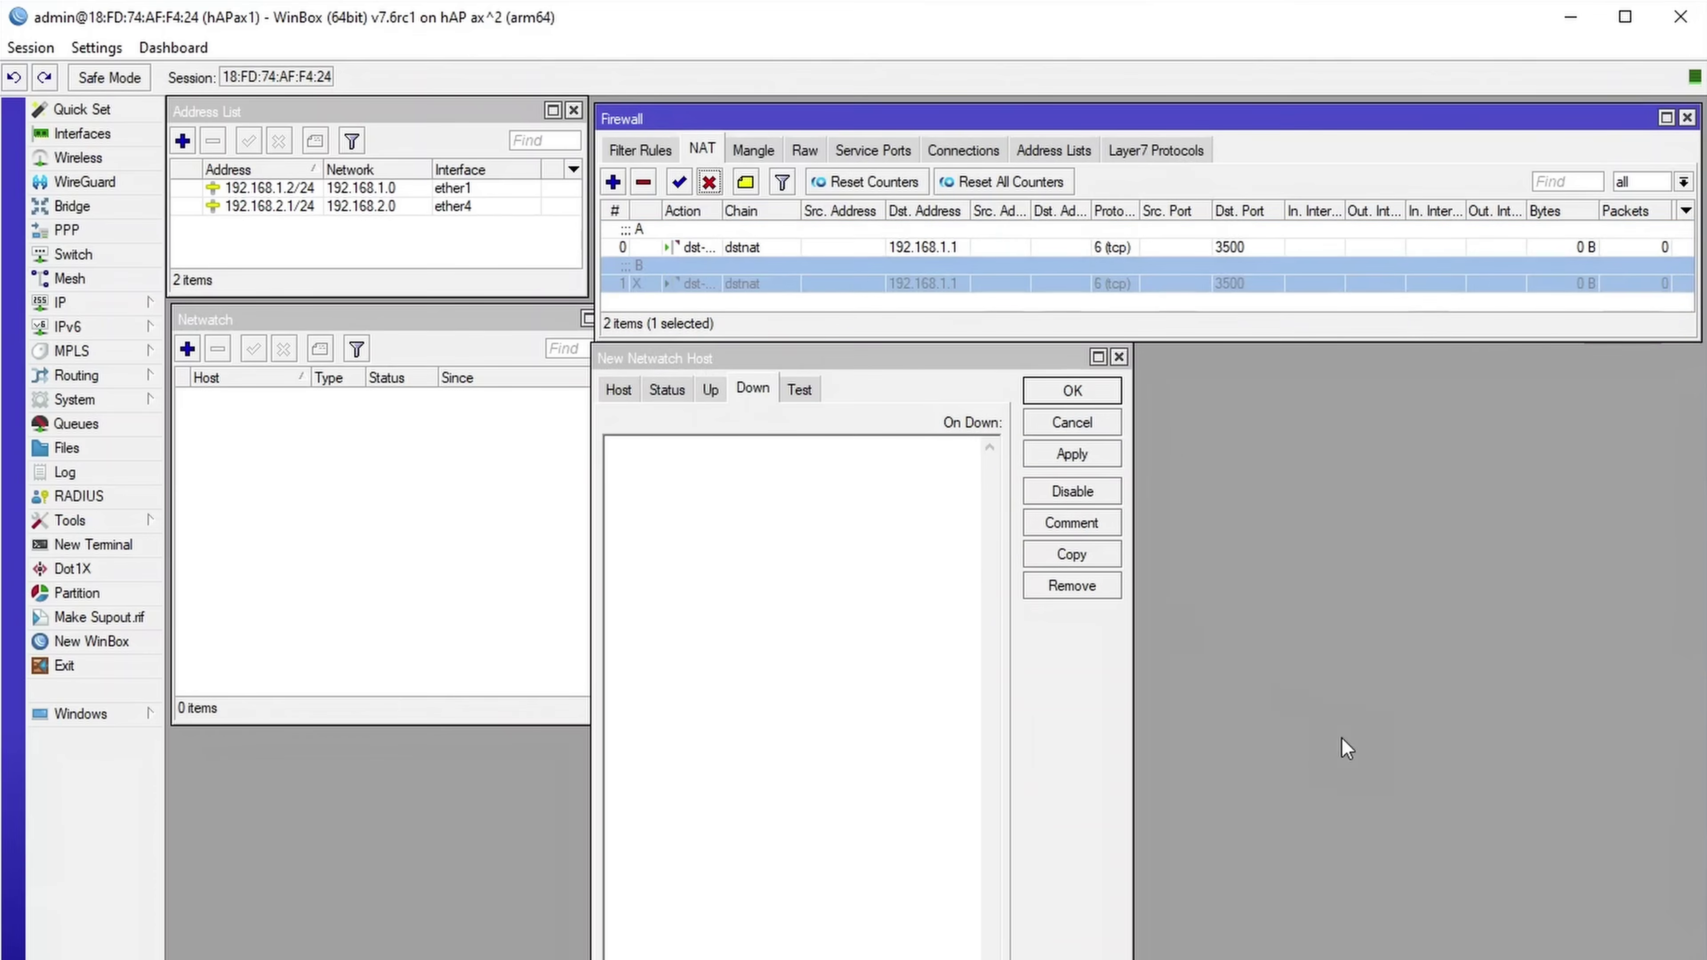
Step: Write an On Down script with local variables a "A" and b "B" that disables the NAT rule commented A and enables the one commented B
click(1034, 729)
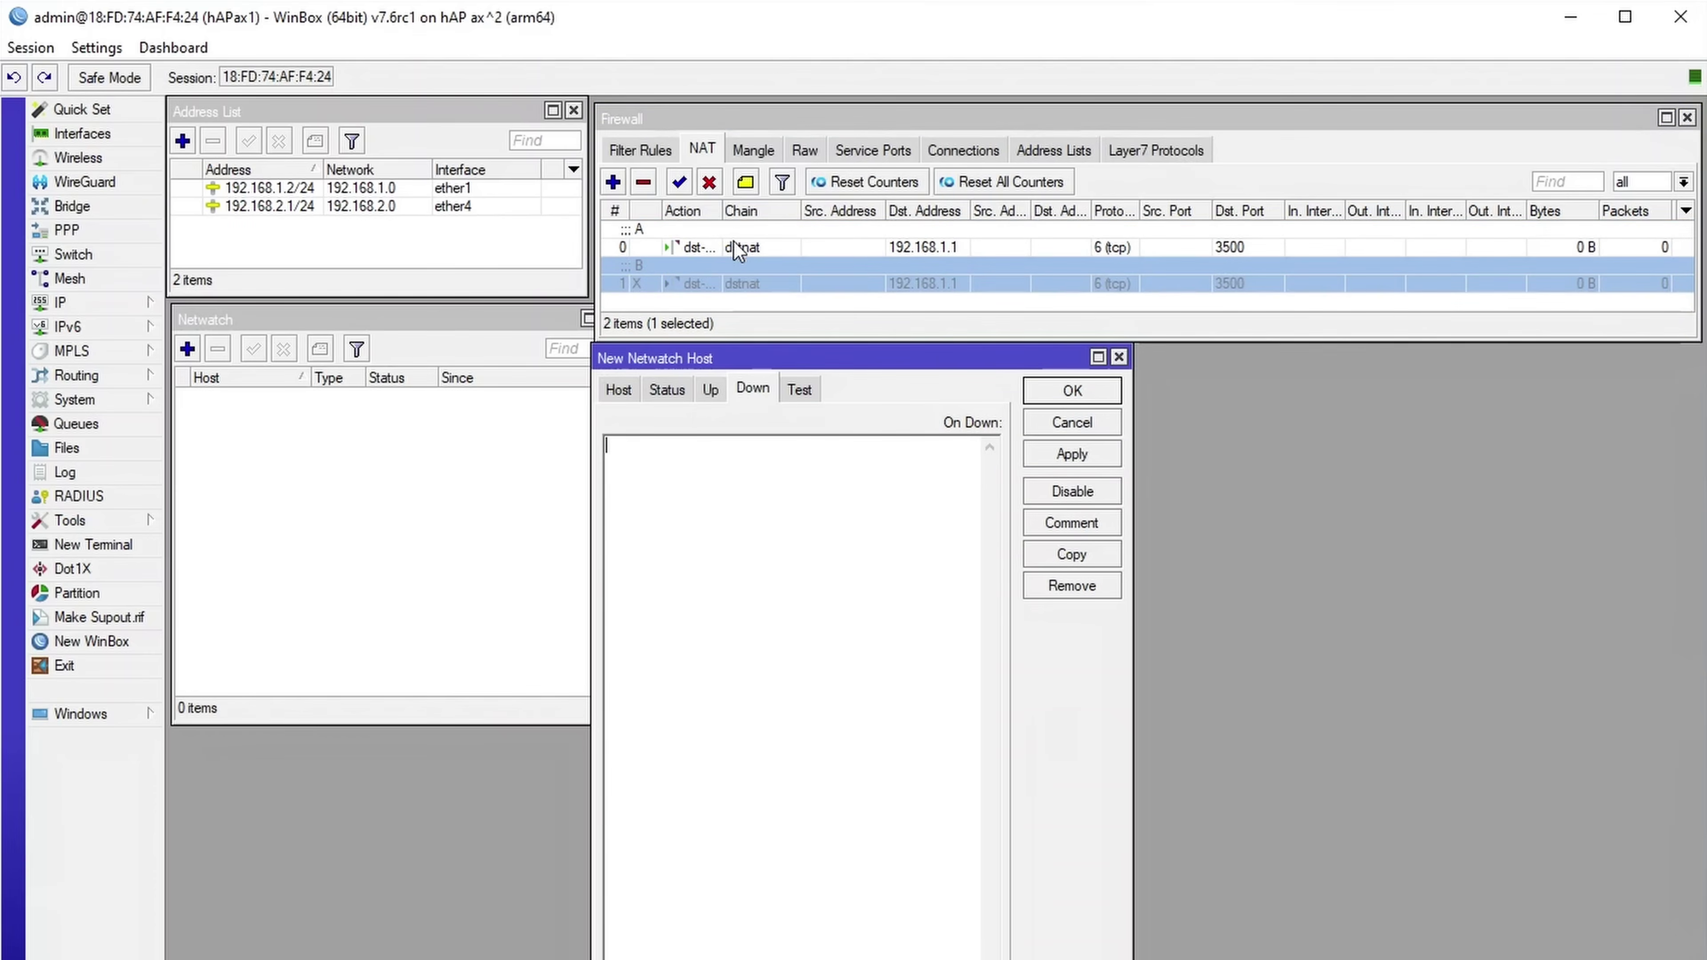
click(702, 457)
text(:local a "A" /ip firewall nat set [find comment=$a] disabled=yes  :local b "B" /ip firewall nat set [find comment=$b] disabled=no)
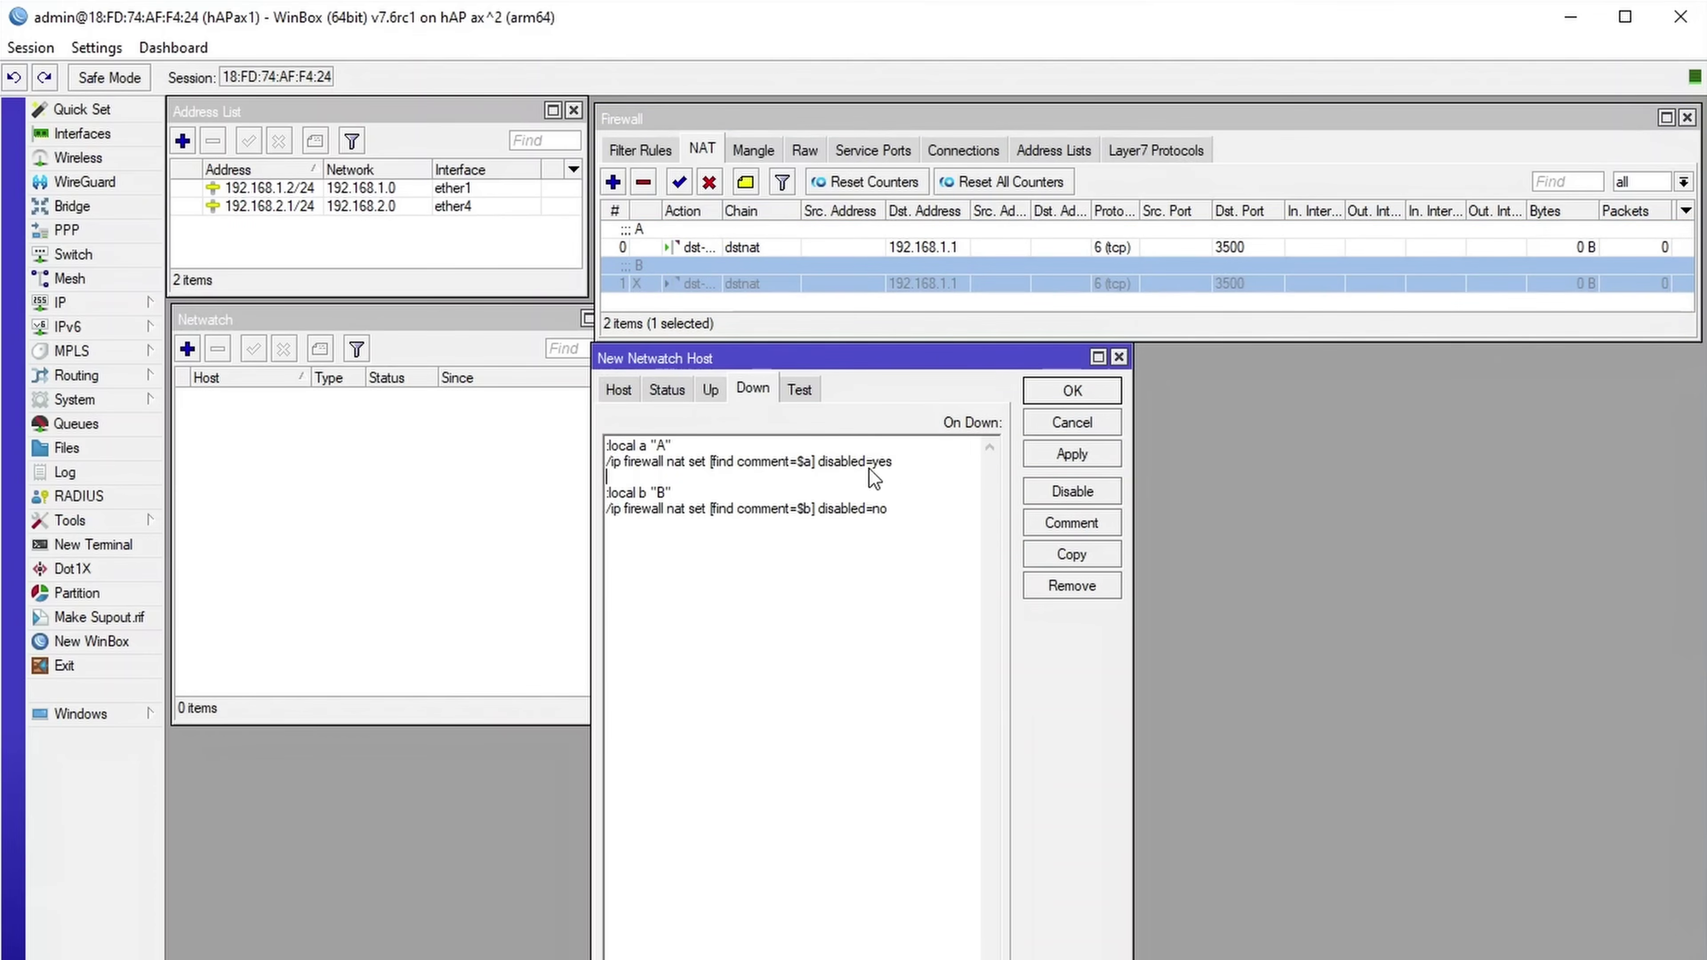
drag(899, 463, 658, 445)
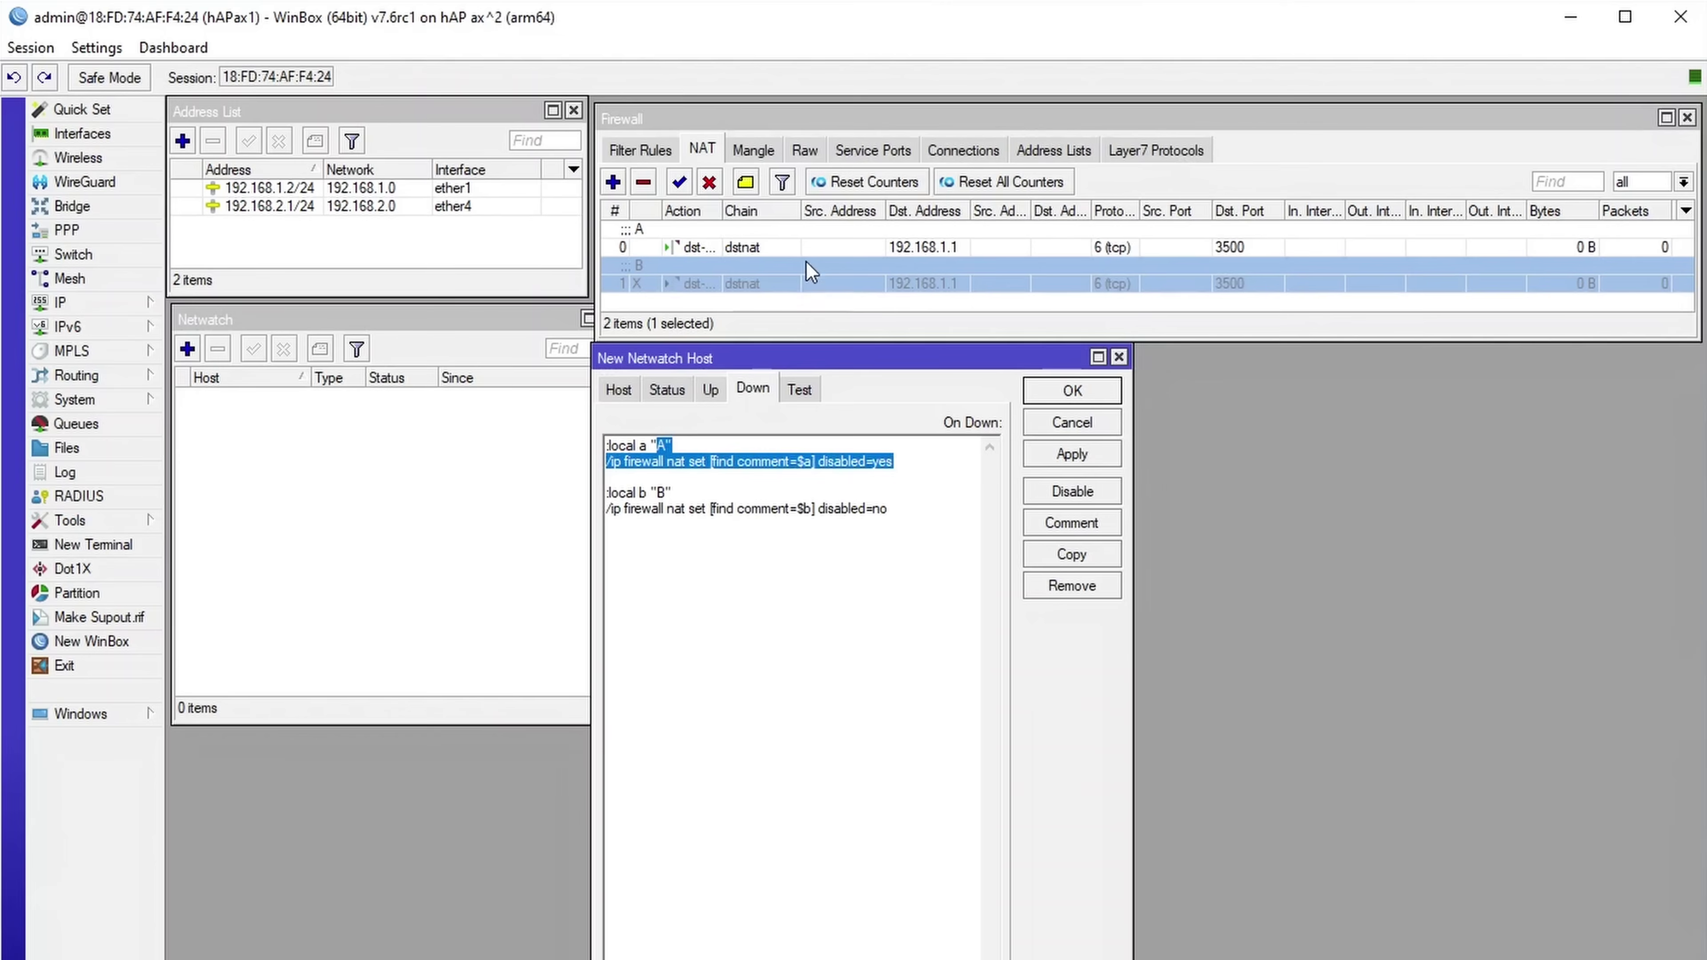
click(802, 249)
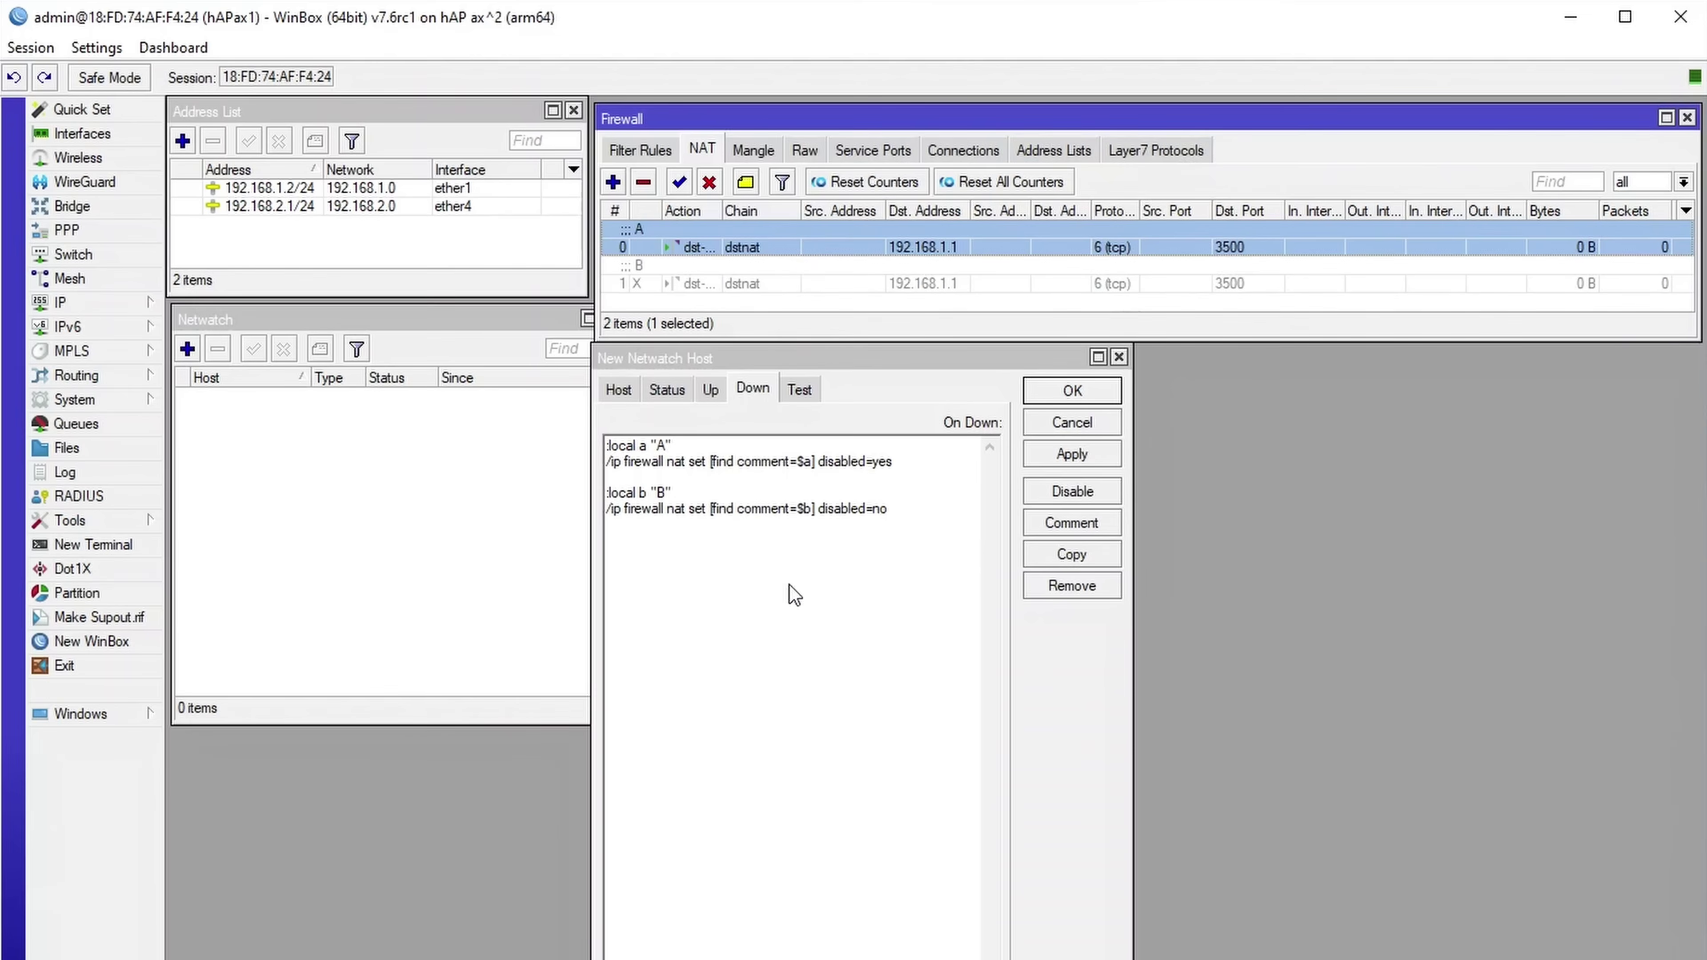
click(659, 510)
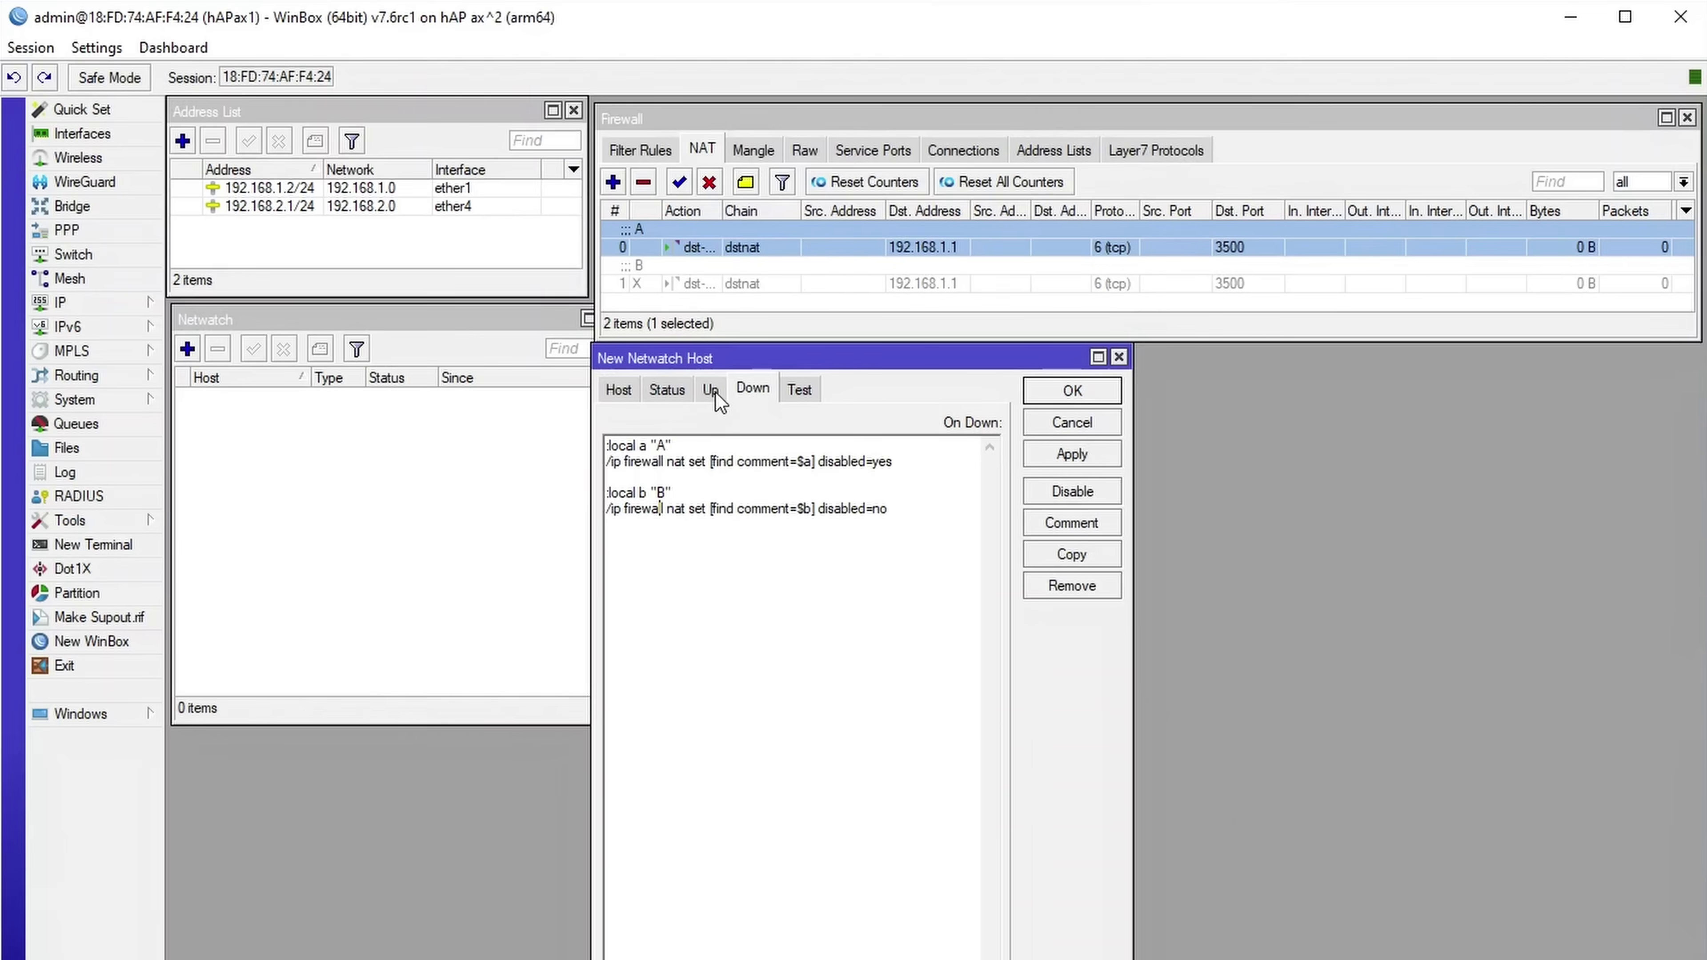
Step: Write an On Up script using the same variables that enables the NAT rule commented A and disables the one commented B
click(713, 391)
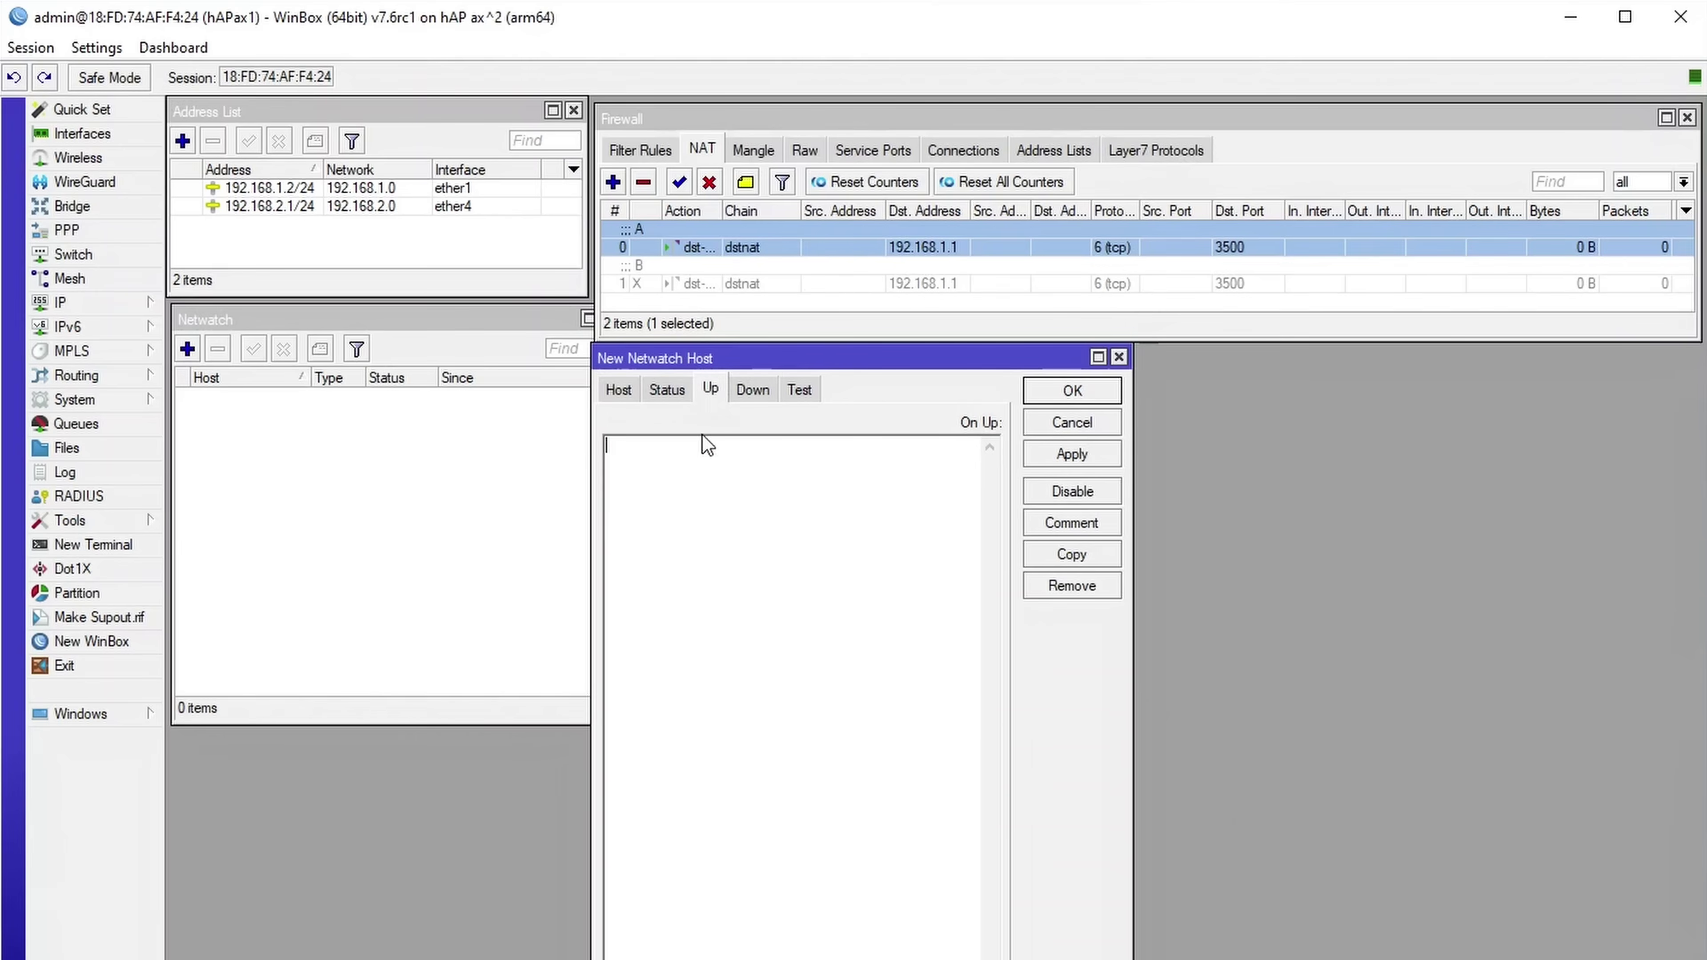
click(687, 479)
text(:local a "A" /ip firewall nat set [find comment=$a] disabled=yes :local b "B" /ip firewall nat set [find comment=$b] disabled=no)
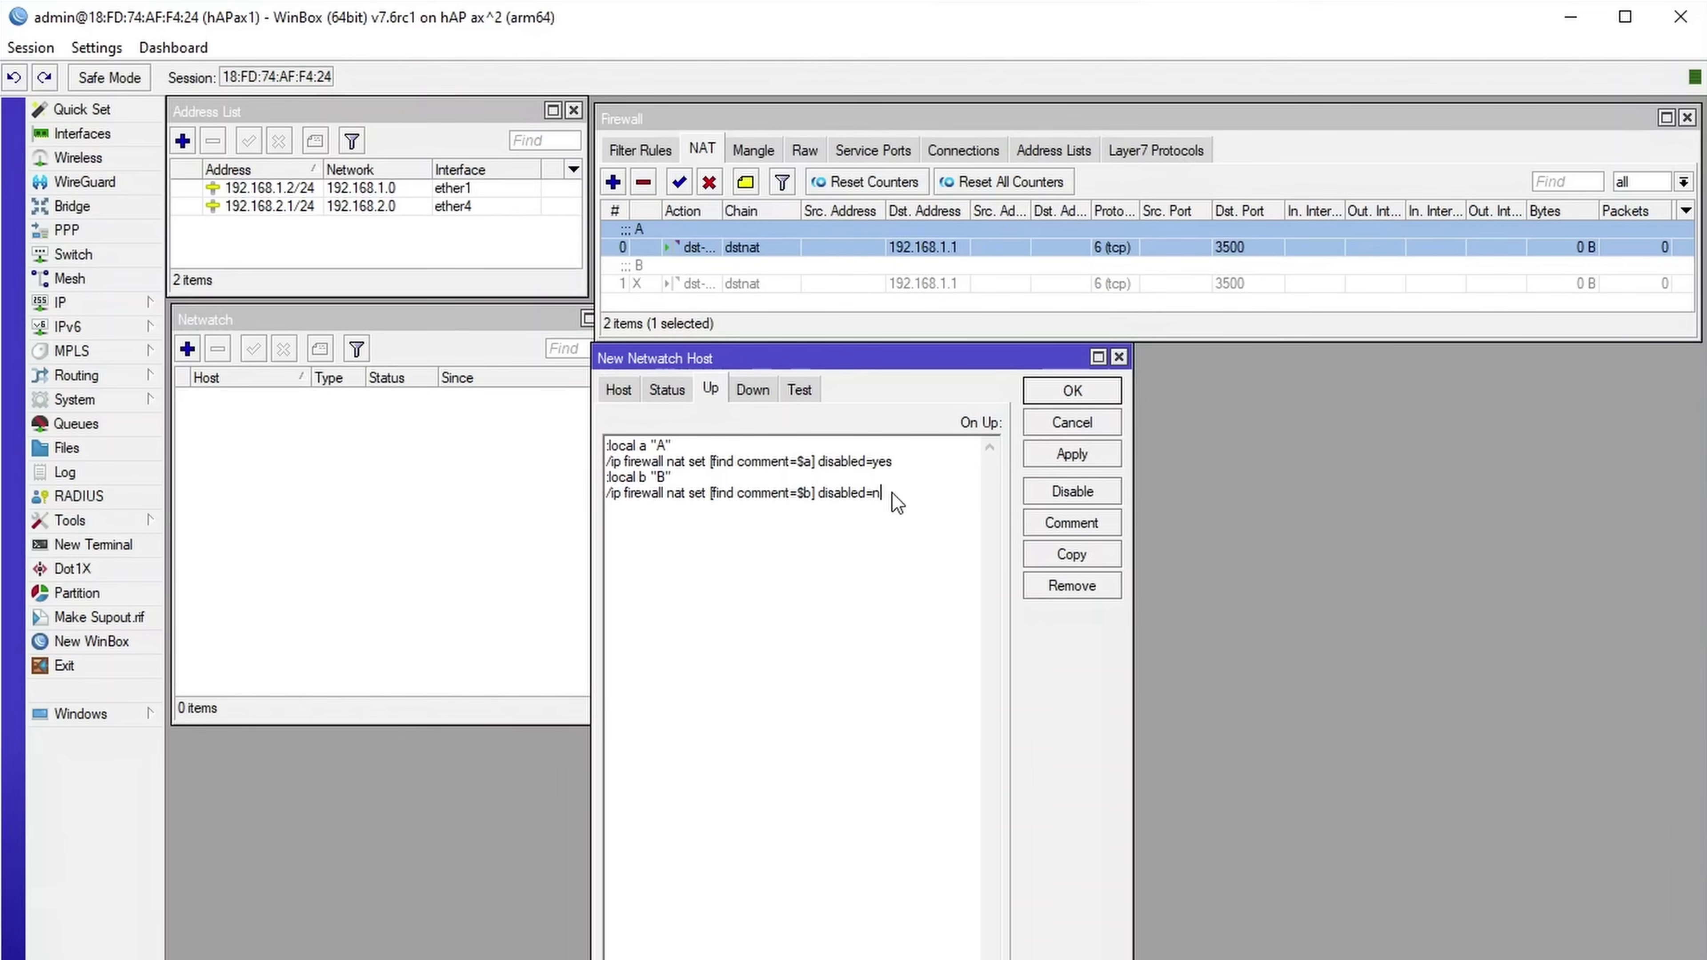
key(BackSpace)
text(yes)
key(BackSpace)
key(BackSpace)
key(BackSpace)
text(no)
Step: Apply the new Netwatch host from its status view and move its window clear of the firewall list
key(ctrl+shift+Tab)
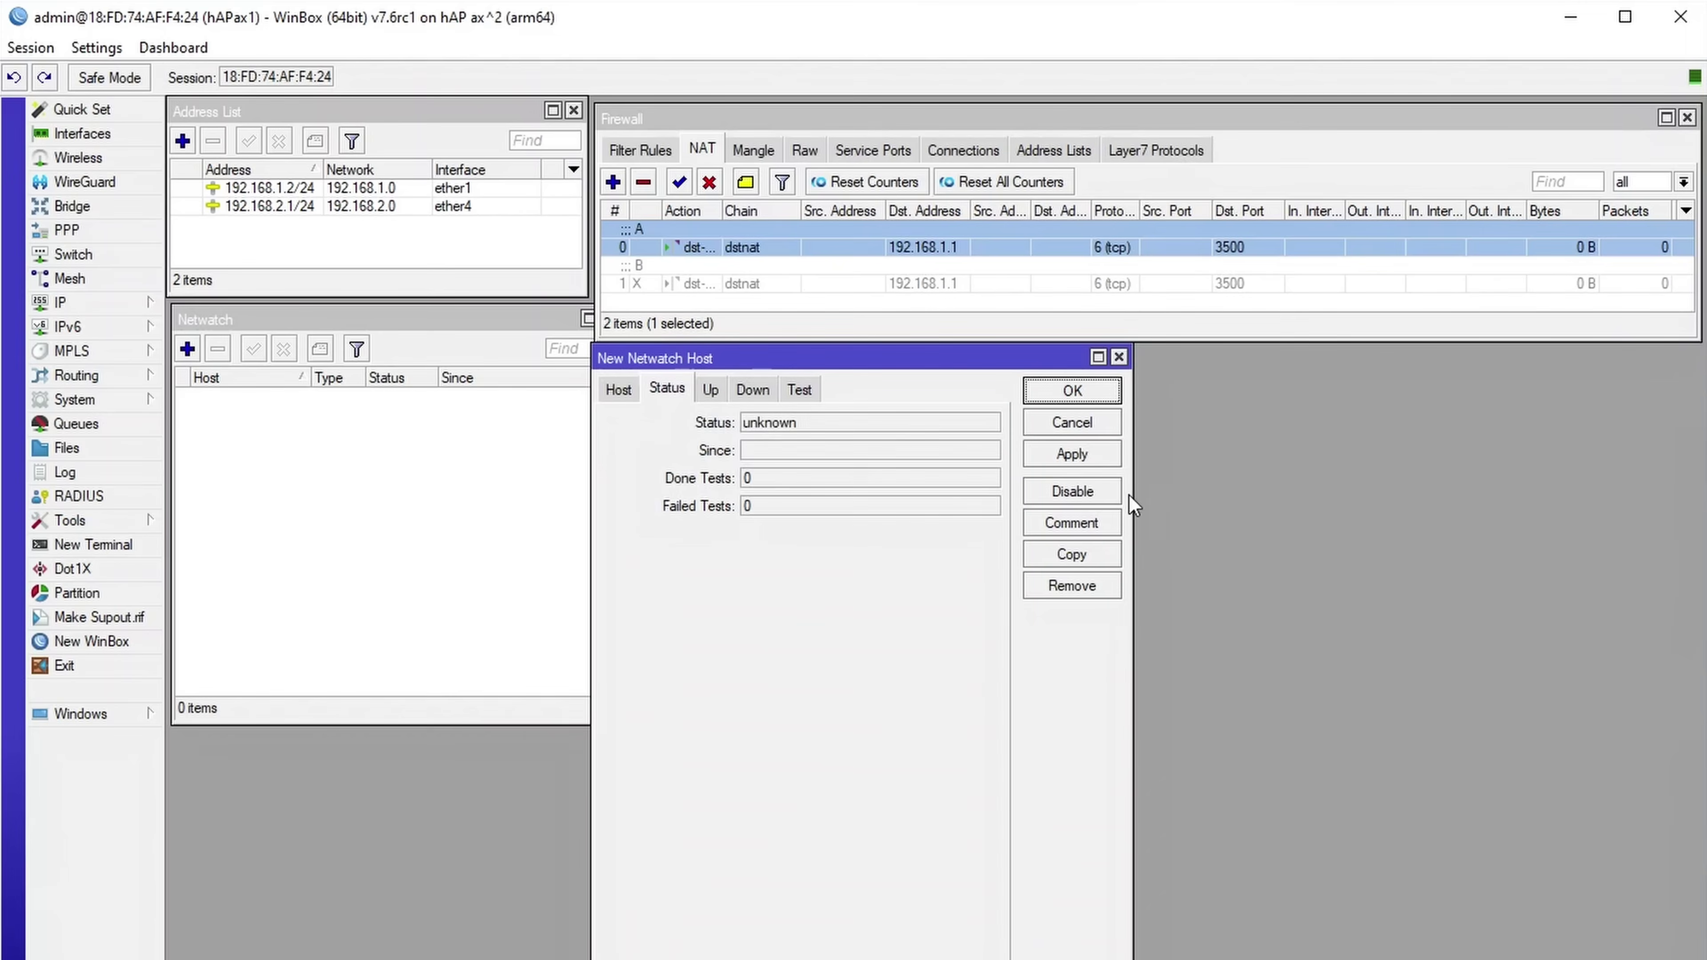
click(1069, 454)
drag(813, 352, 942, 467)
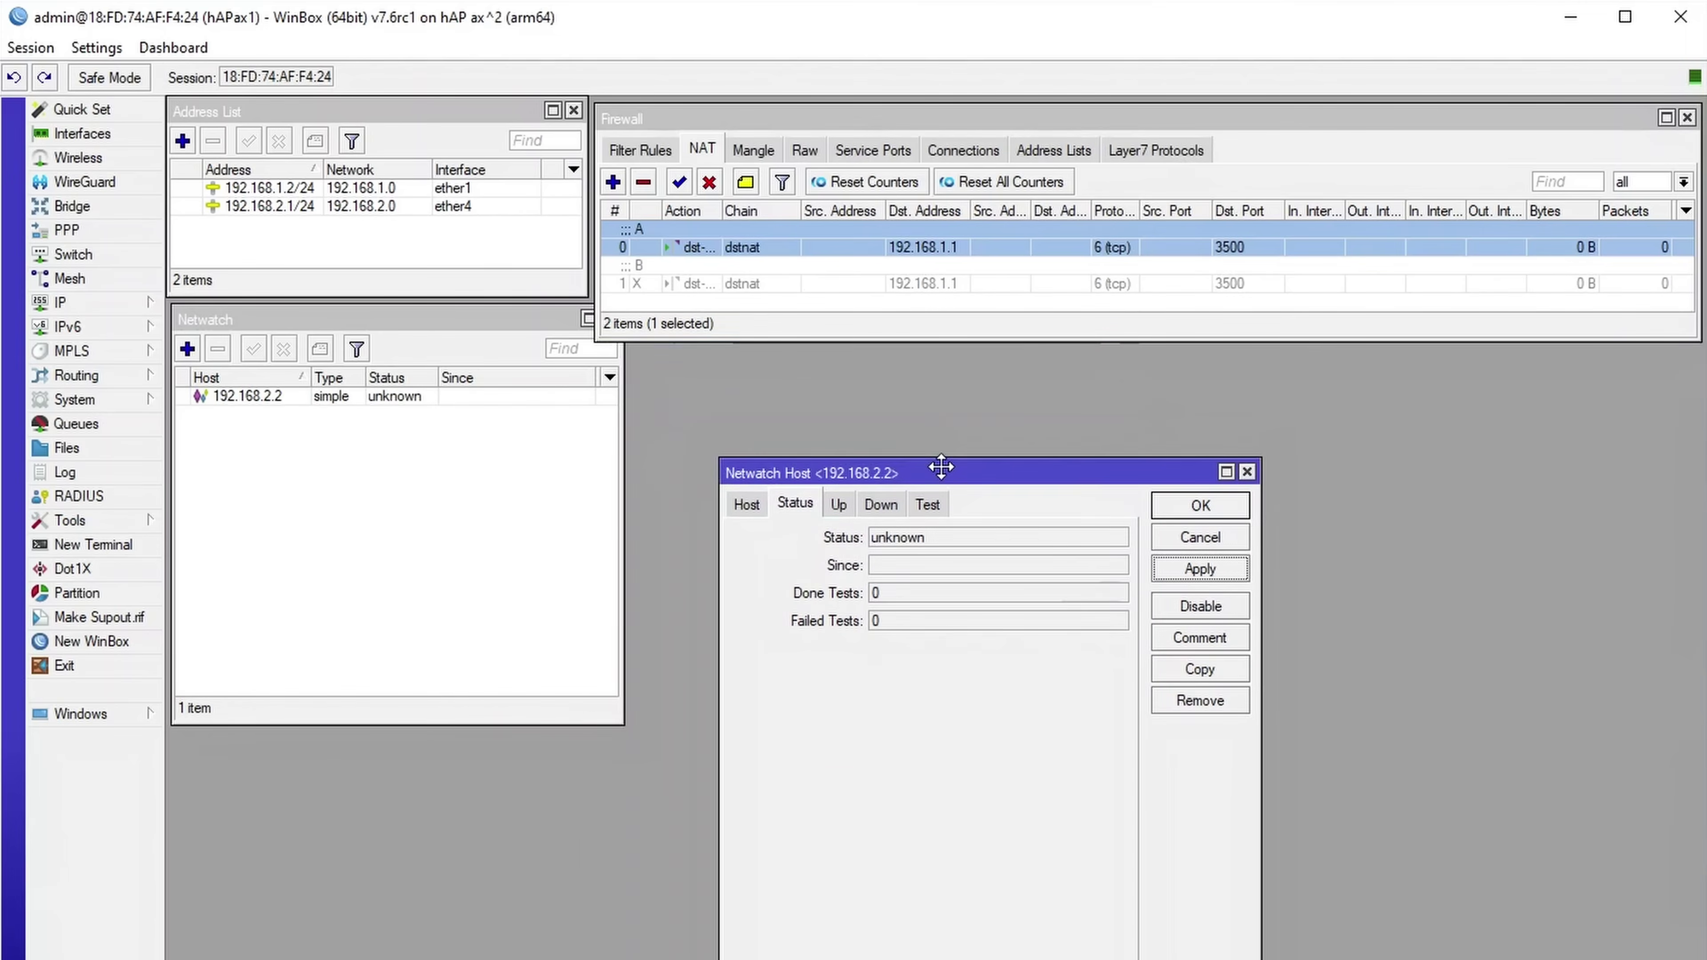
Step: Enable the ICMP drop filter rule and return to the NAT rules to check rules A and B
click(667, 159)
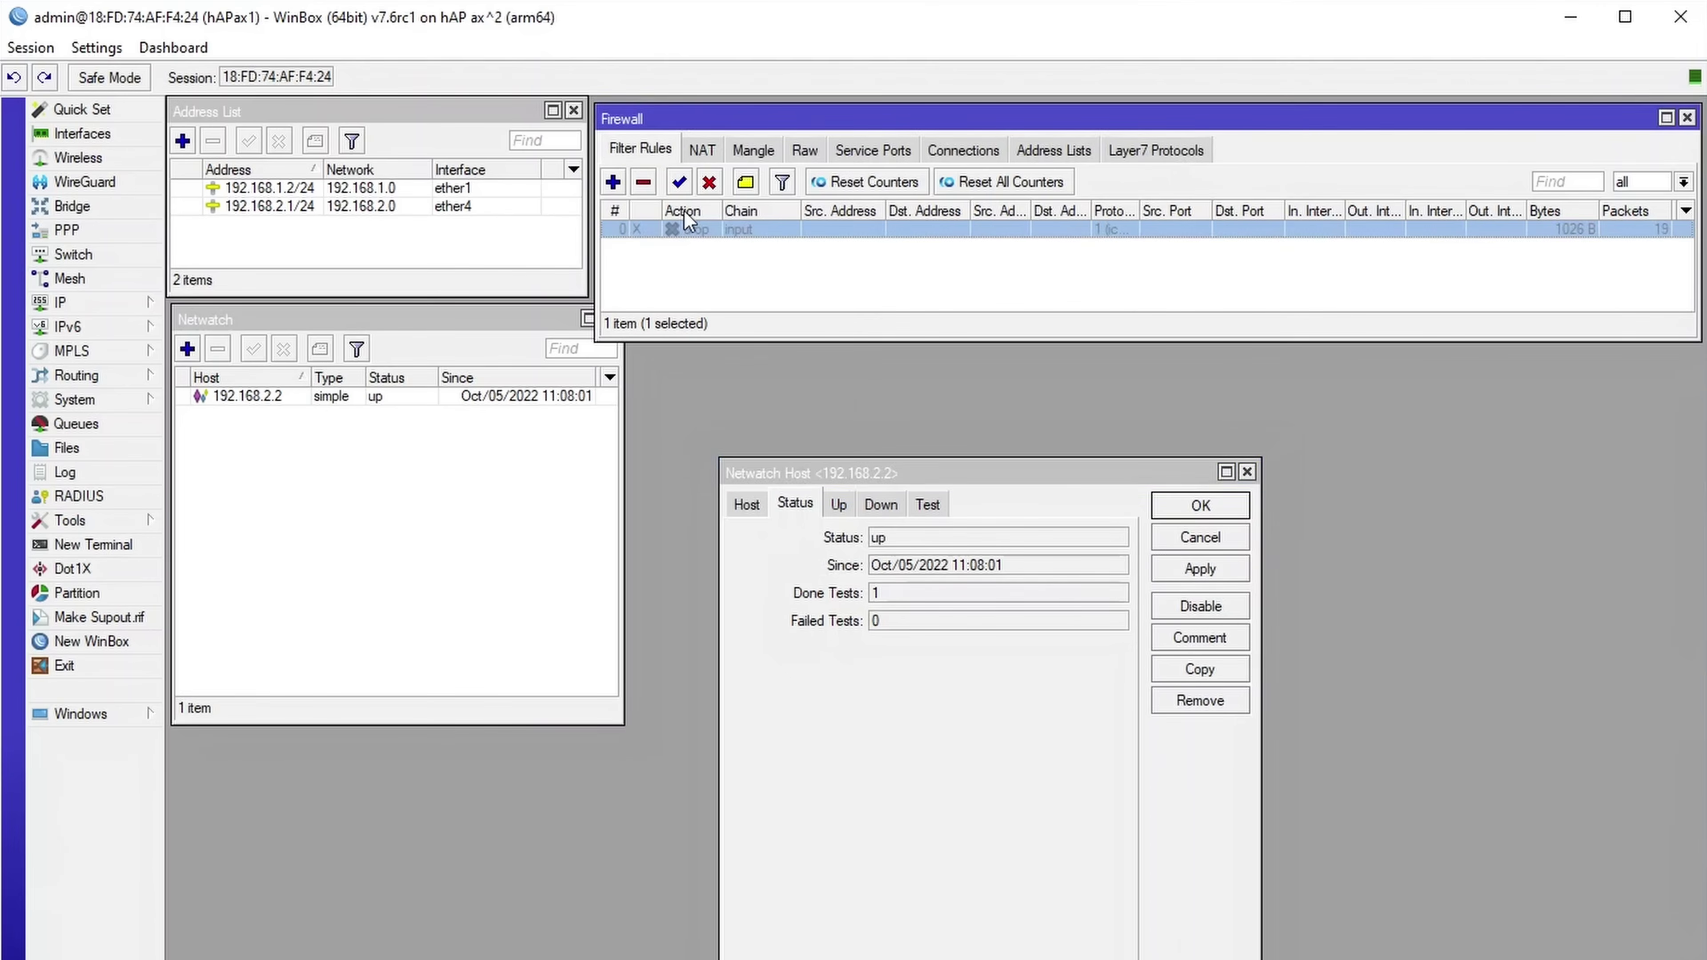
click(702, 150)
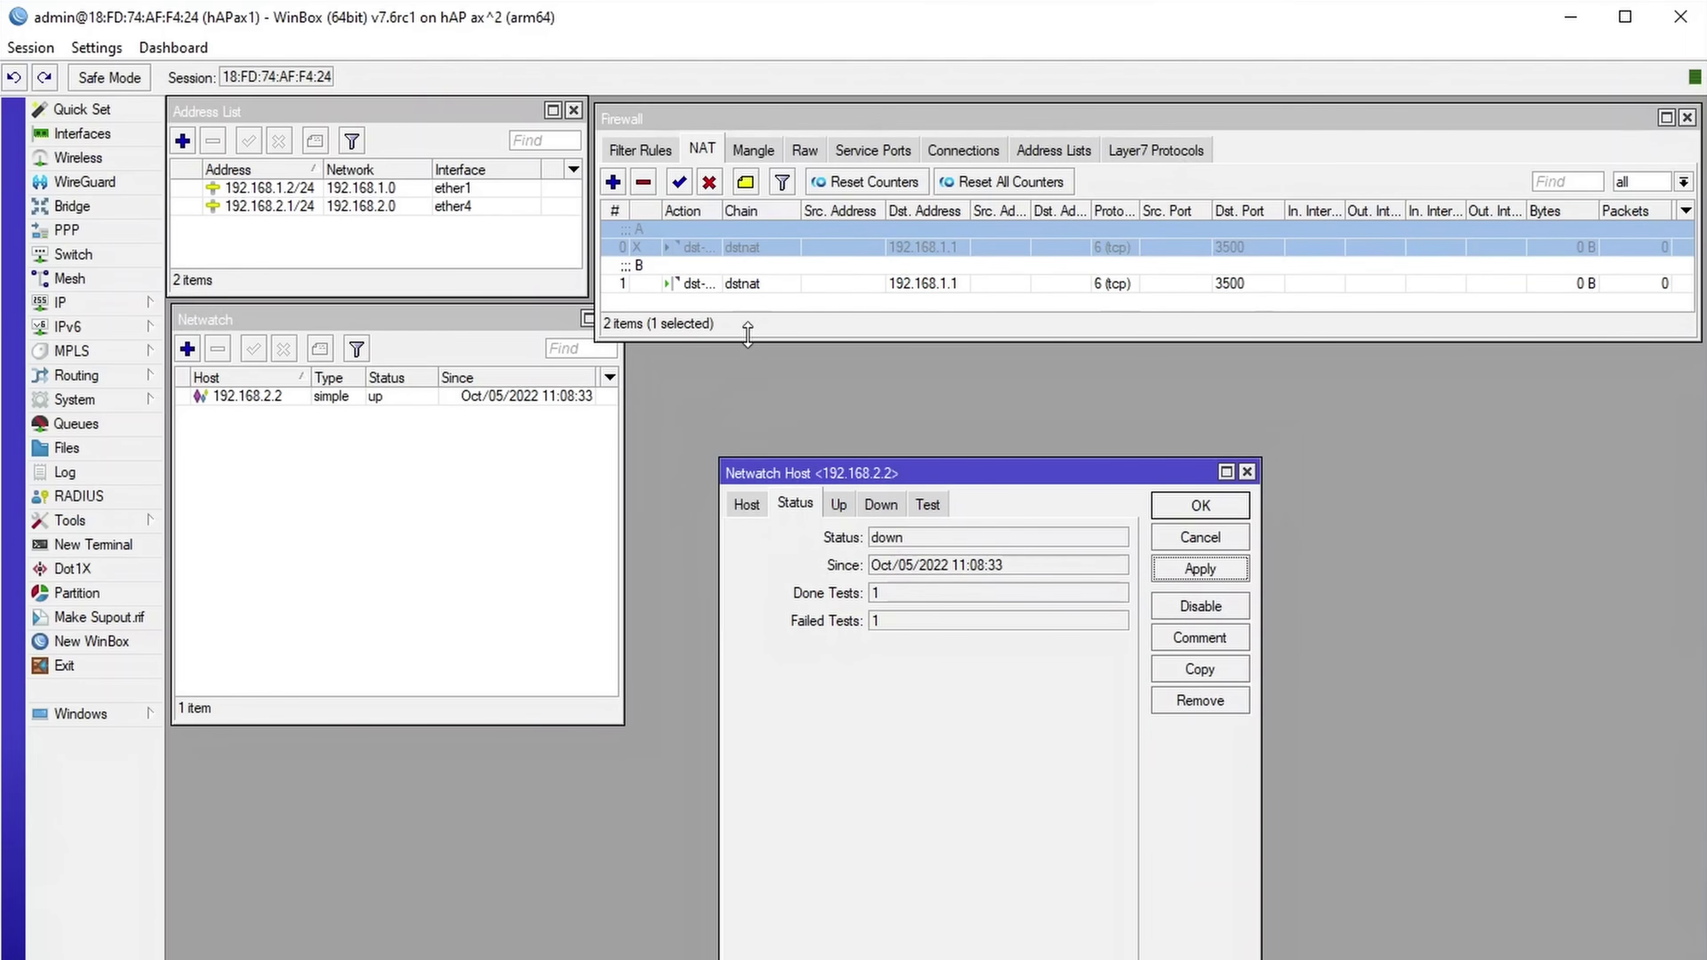
Step: Disable the ICMP drop filter rule and check the NAT rules again
click(645, 152)
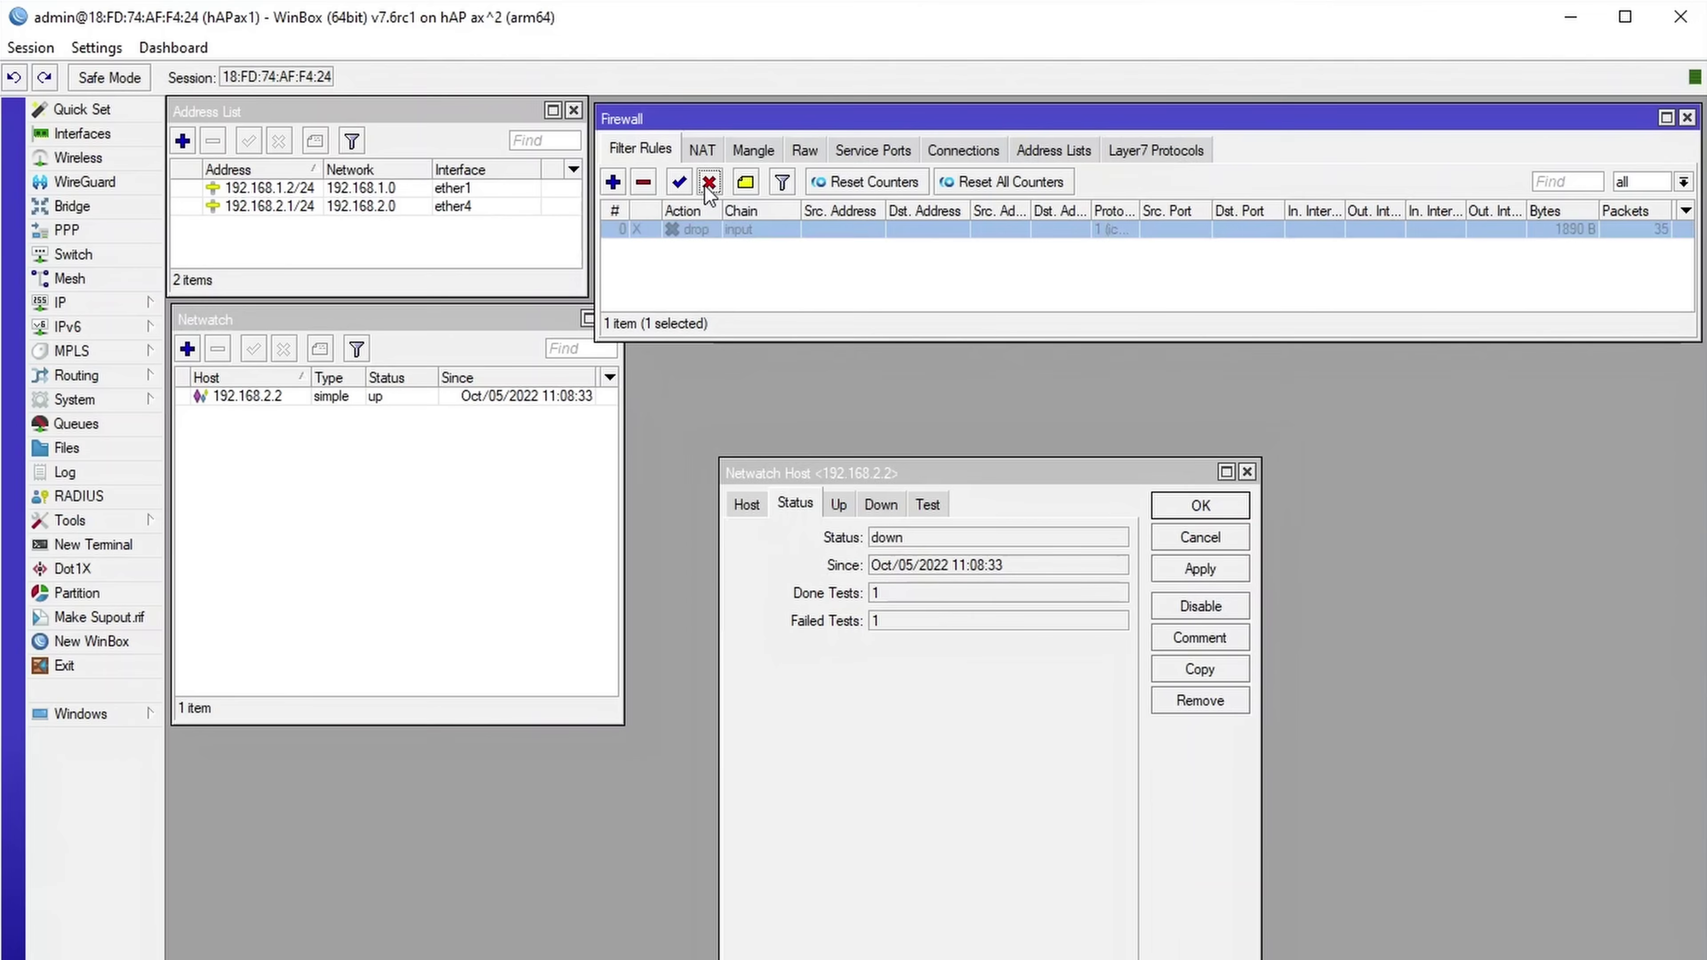
click(702, 151)
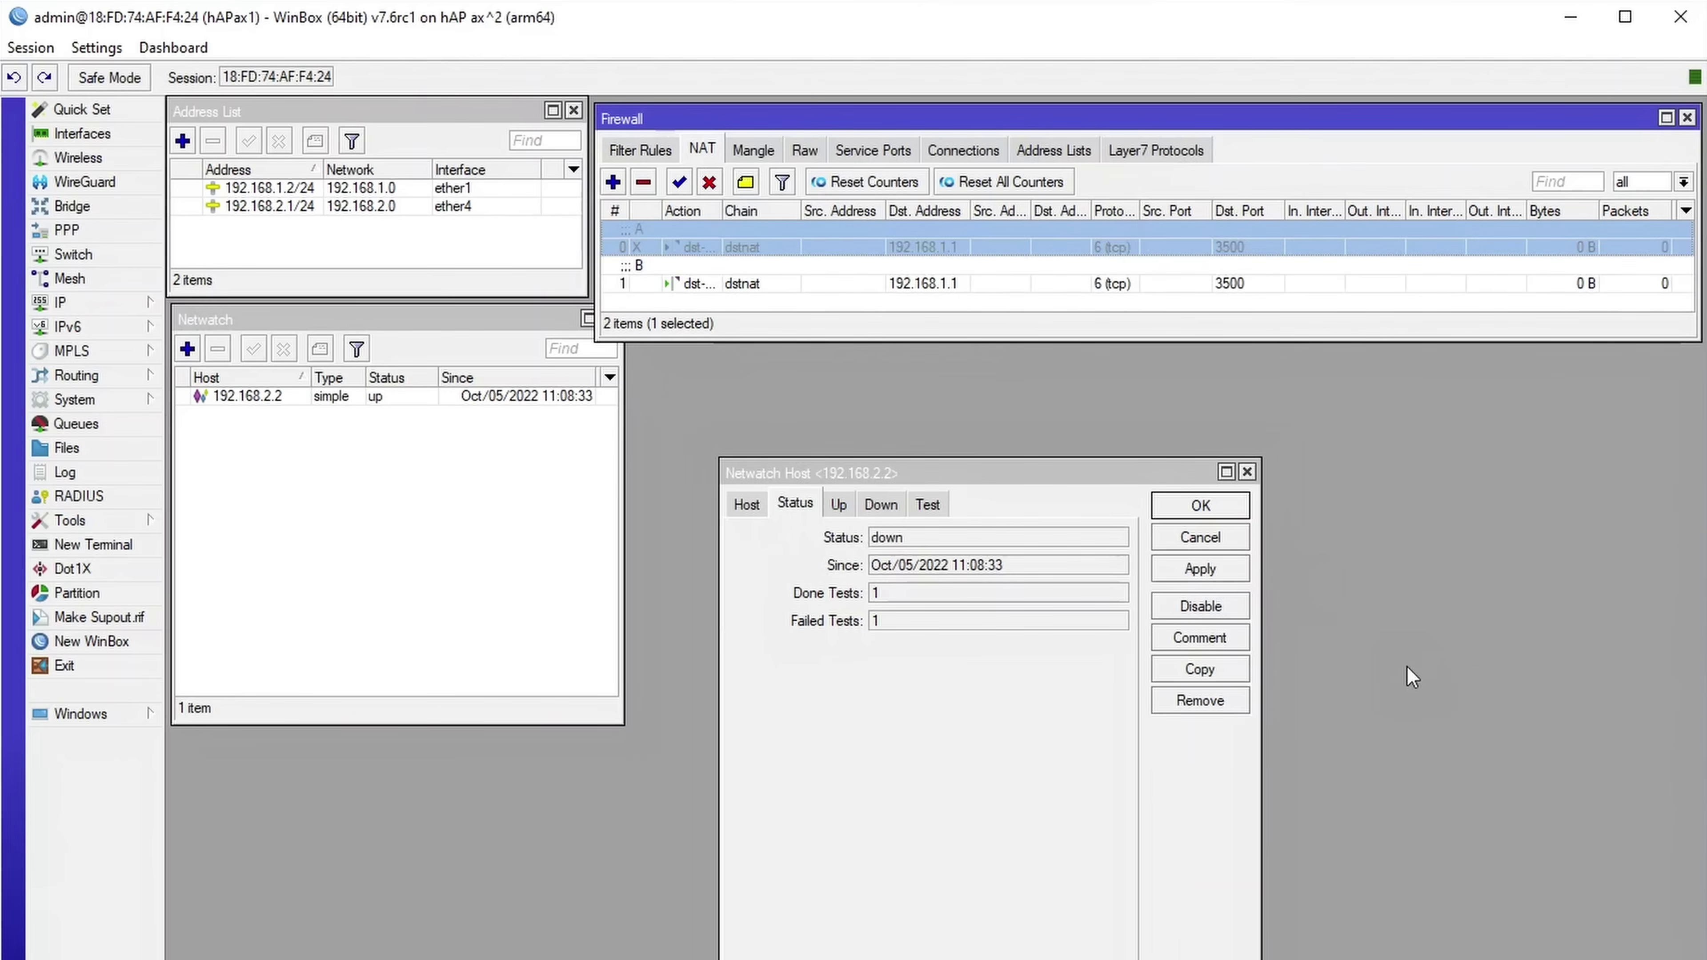
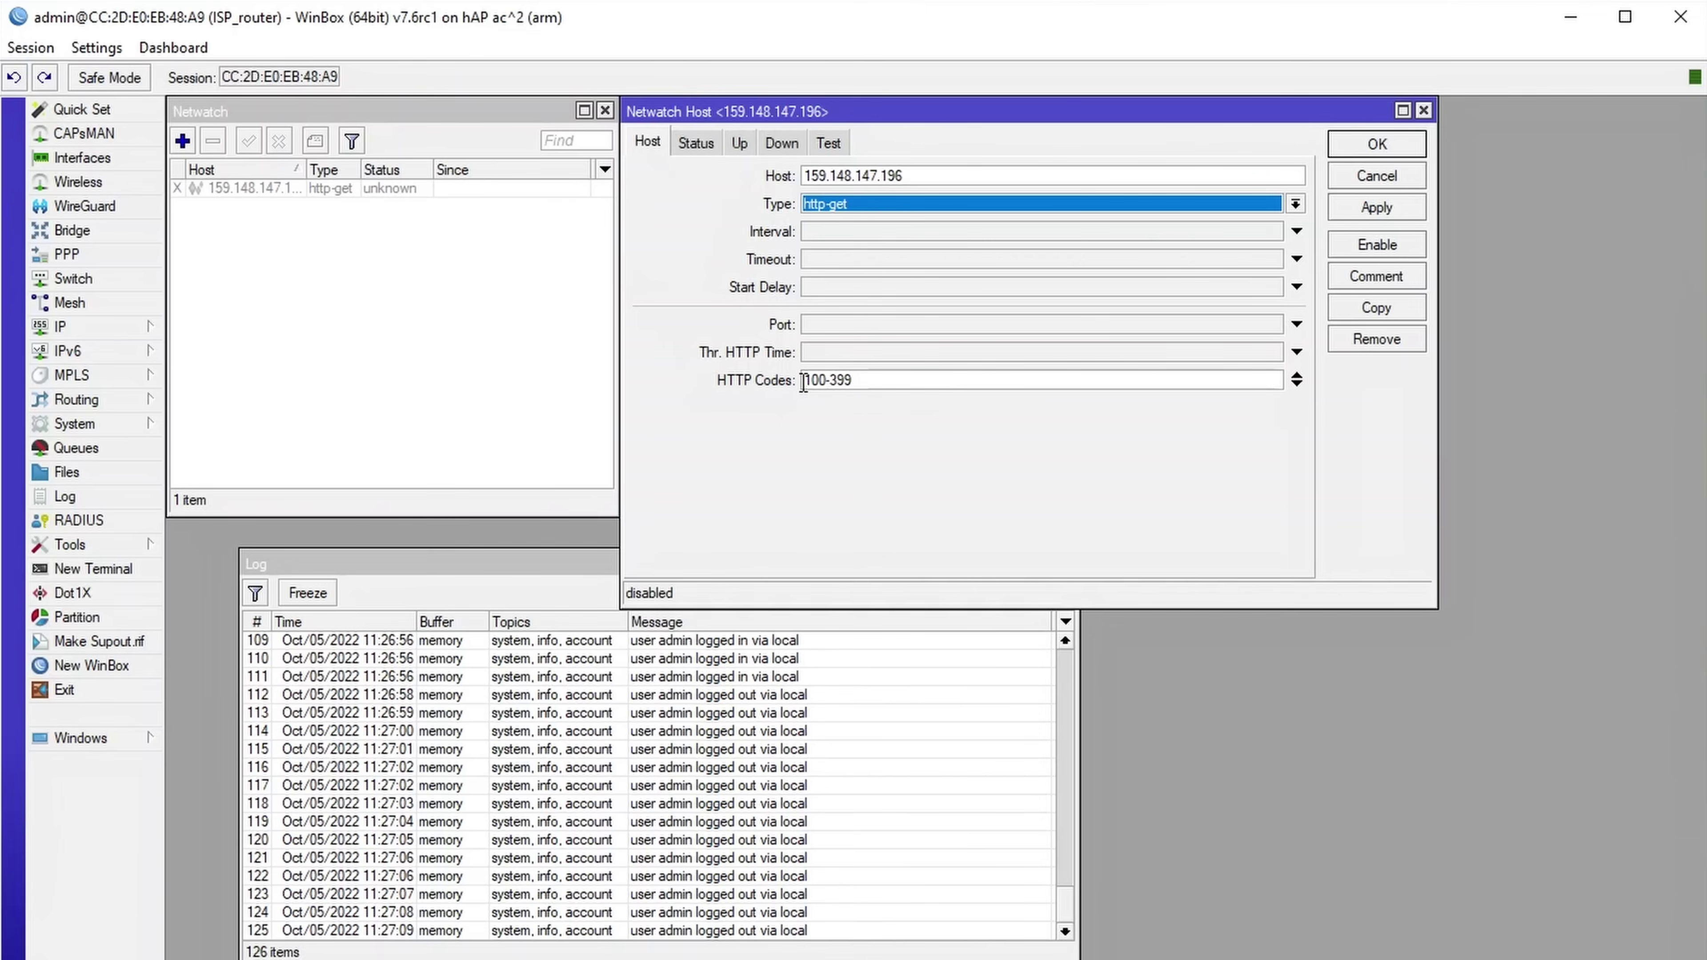
Step: Add a second HTTP codes range of 400-410 to the http-get Netwatch host
drag(805, 382, 878, 381)
click(878, 381)
click(1300, 384)
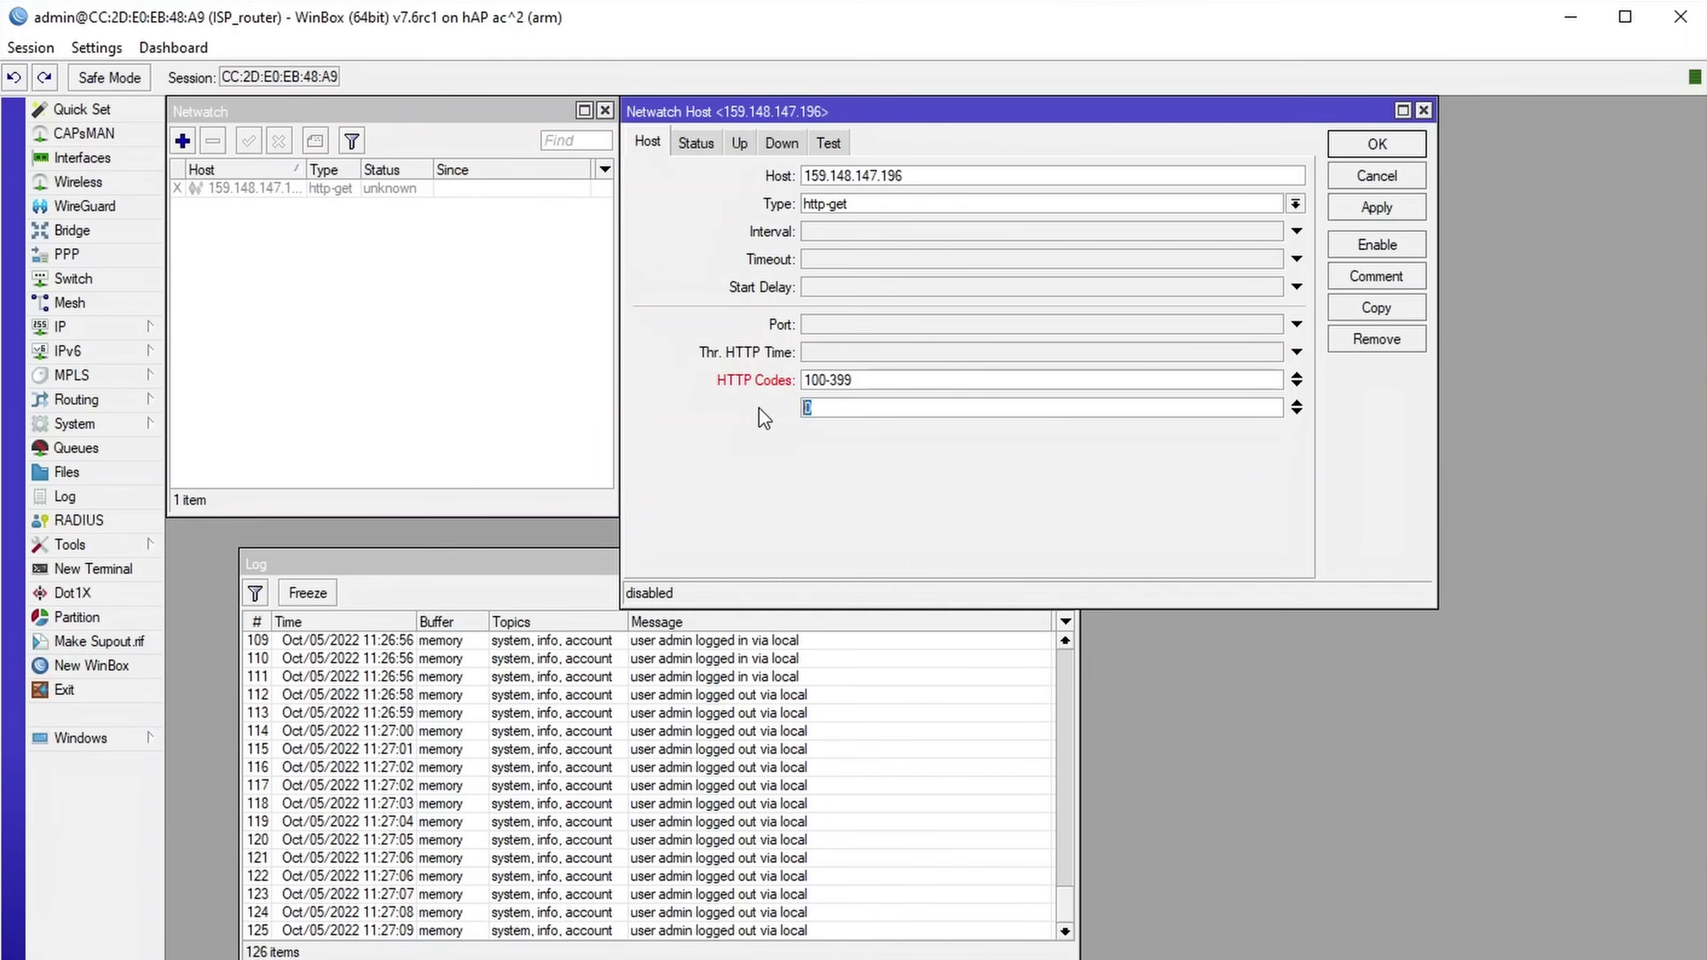
text(400-410)
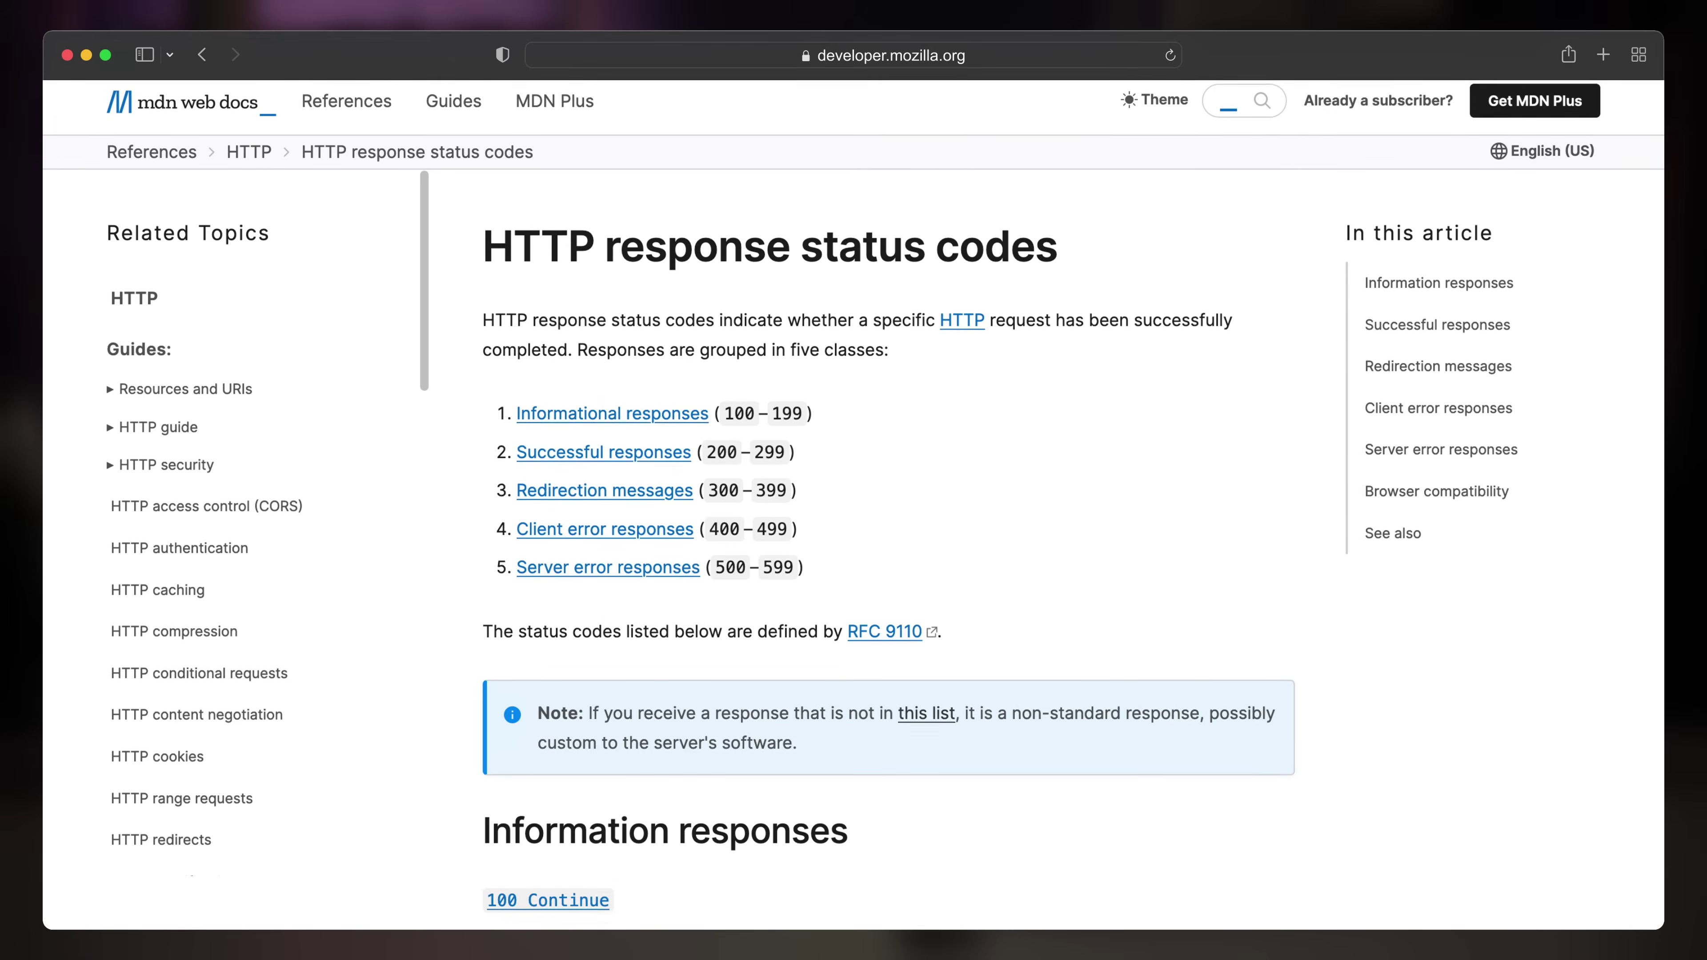
Step: Switch to the MDN page in the browser and read through the HTTP response status code classes
scroll(853, 505, down, 3)
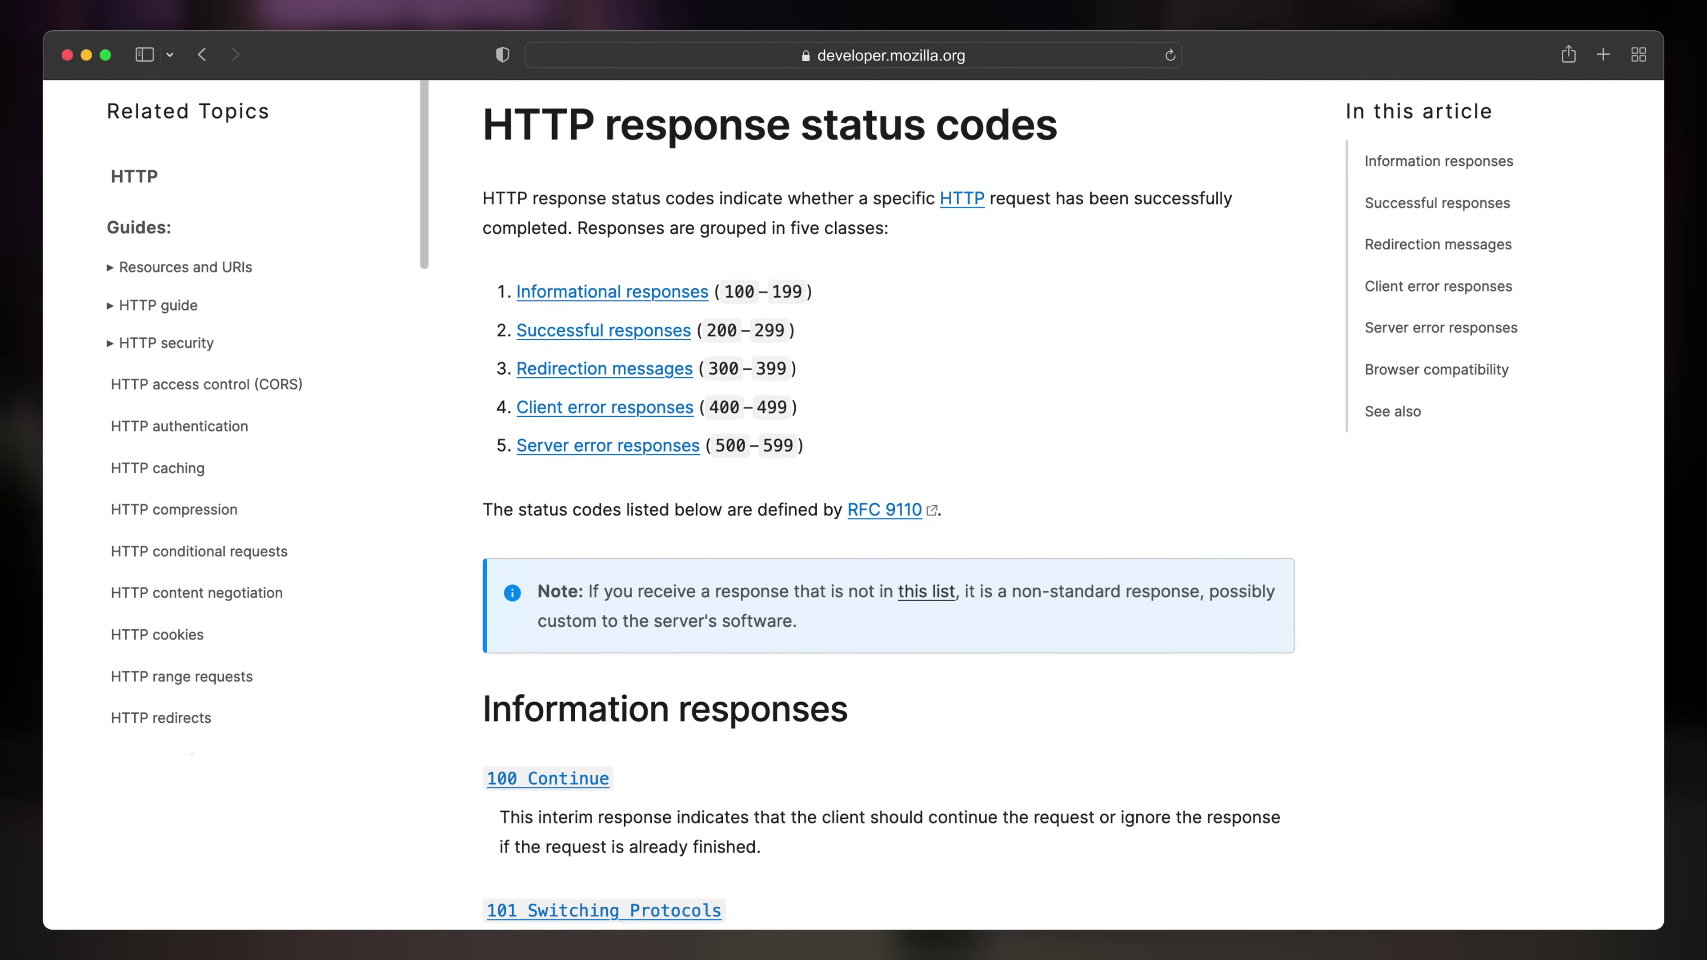
scroll(854, 504, down, 4)
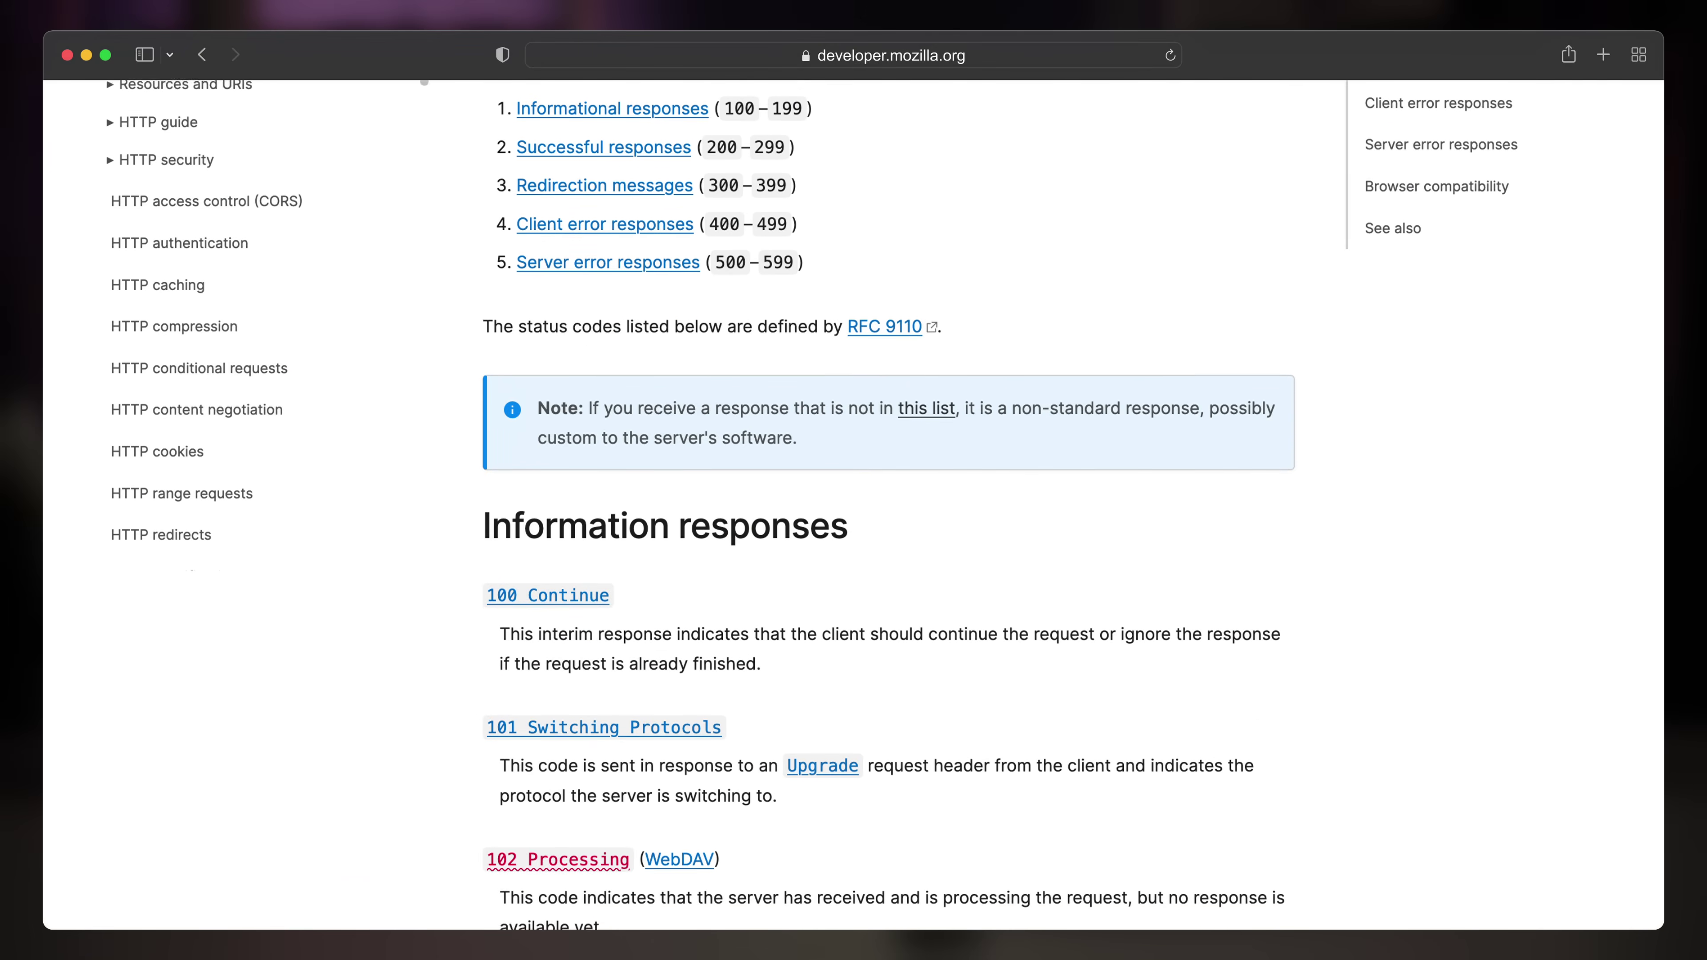
scroll(854, 504, down, 3)
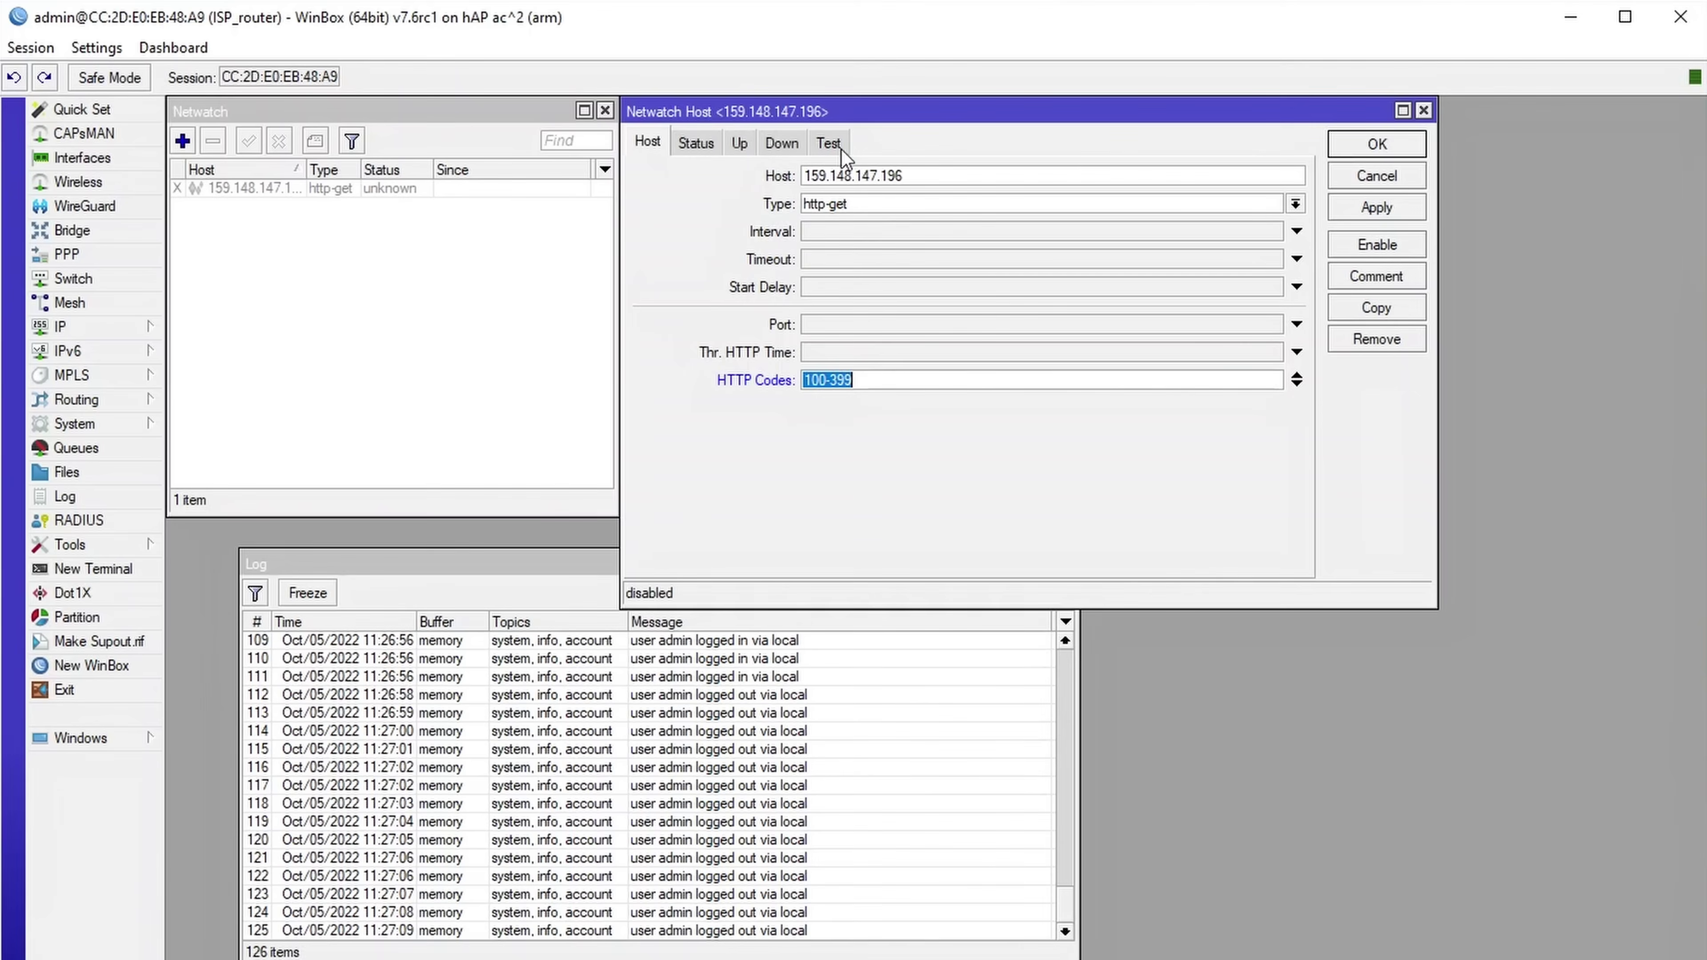
Step: Review the host's On Up script that logs the HTTP status code, then apply and enable the http-get host
double_click(858, 378)
click(739, 143)
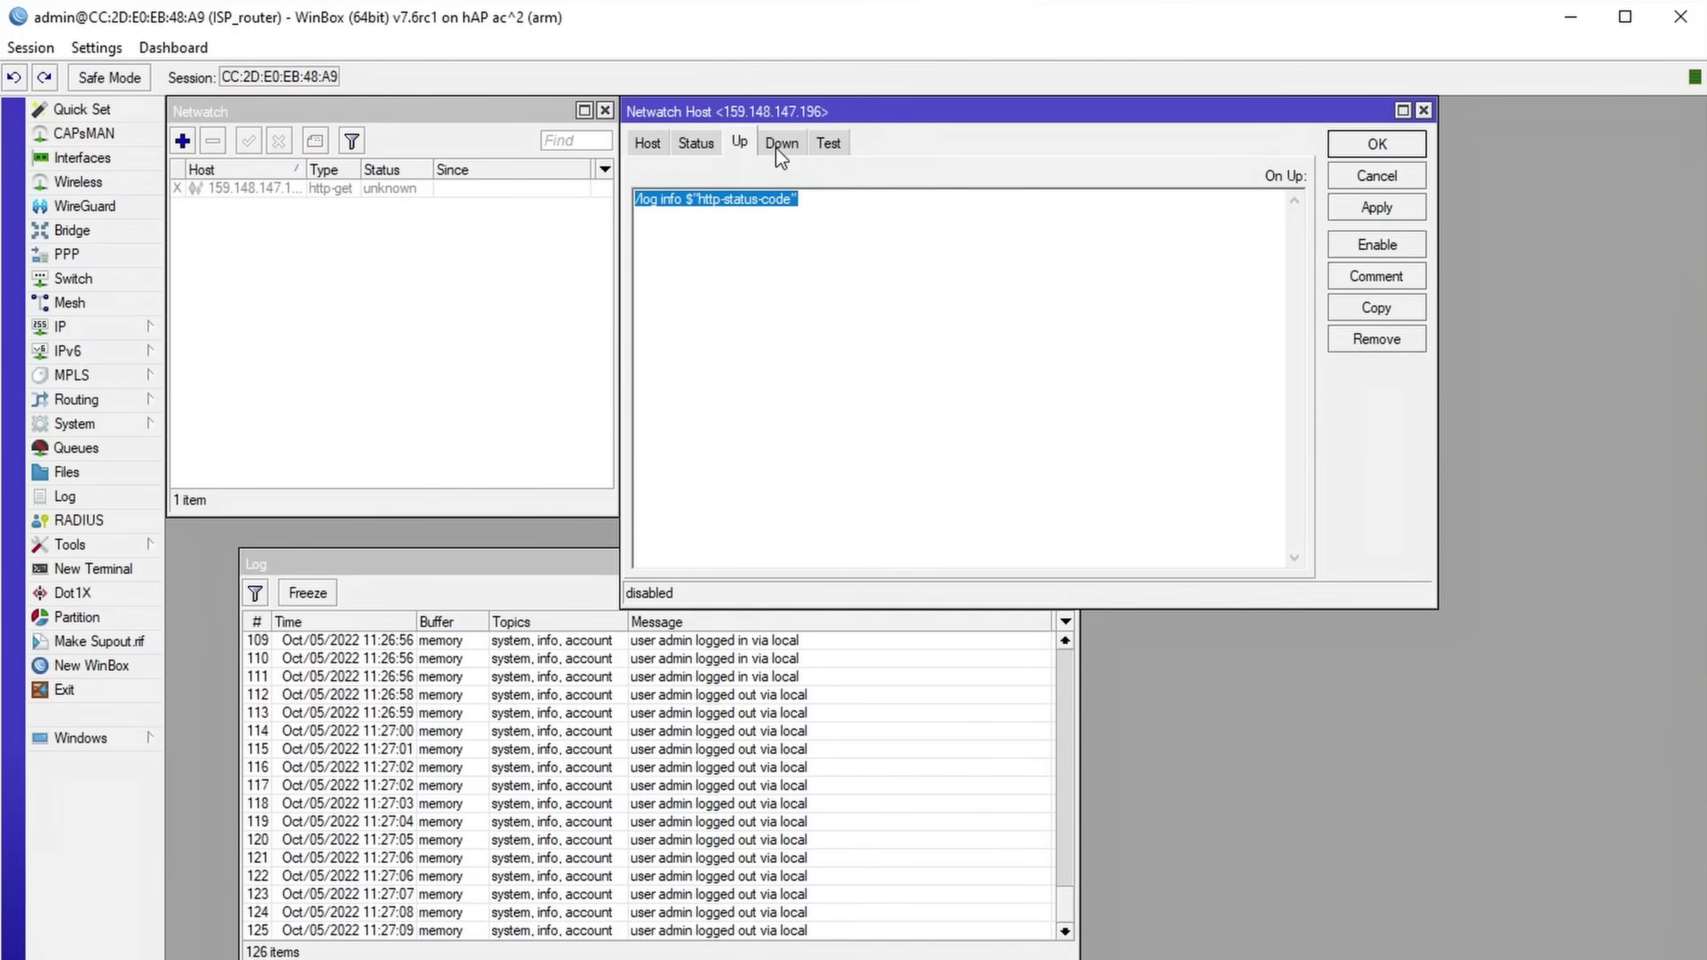
click(803, 223)
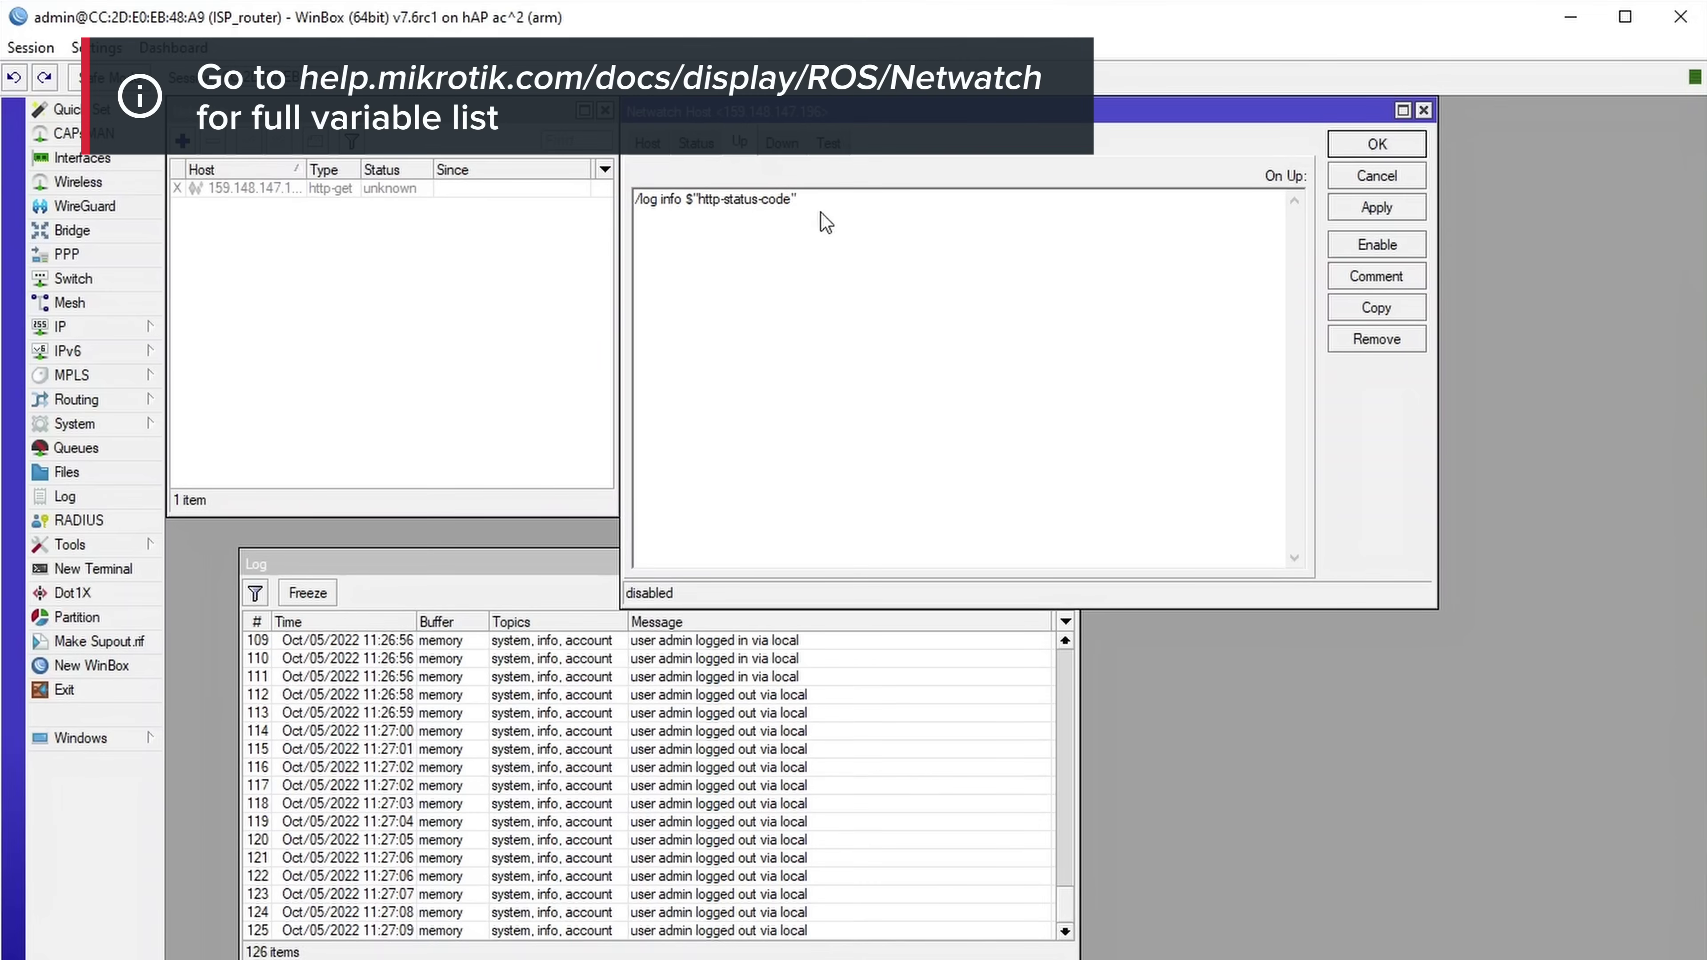
click(1406, 208)
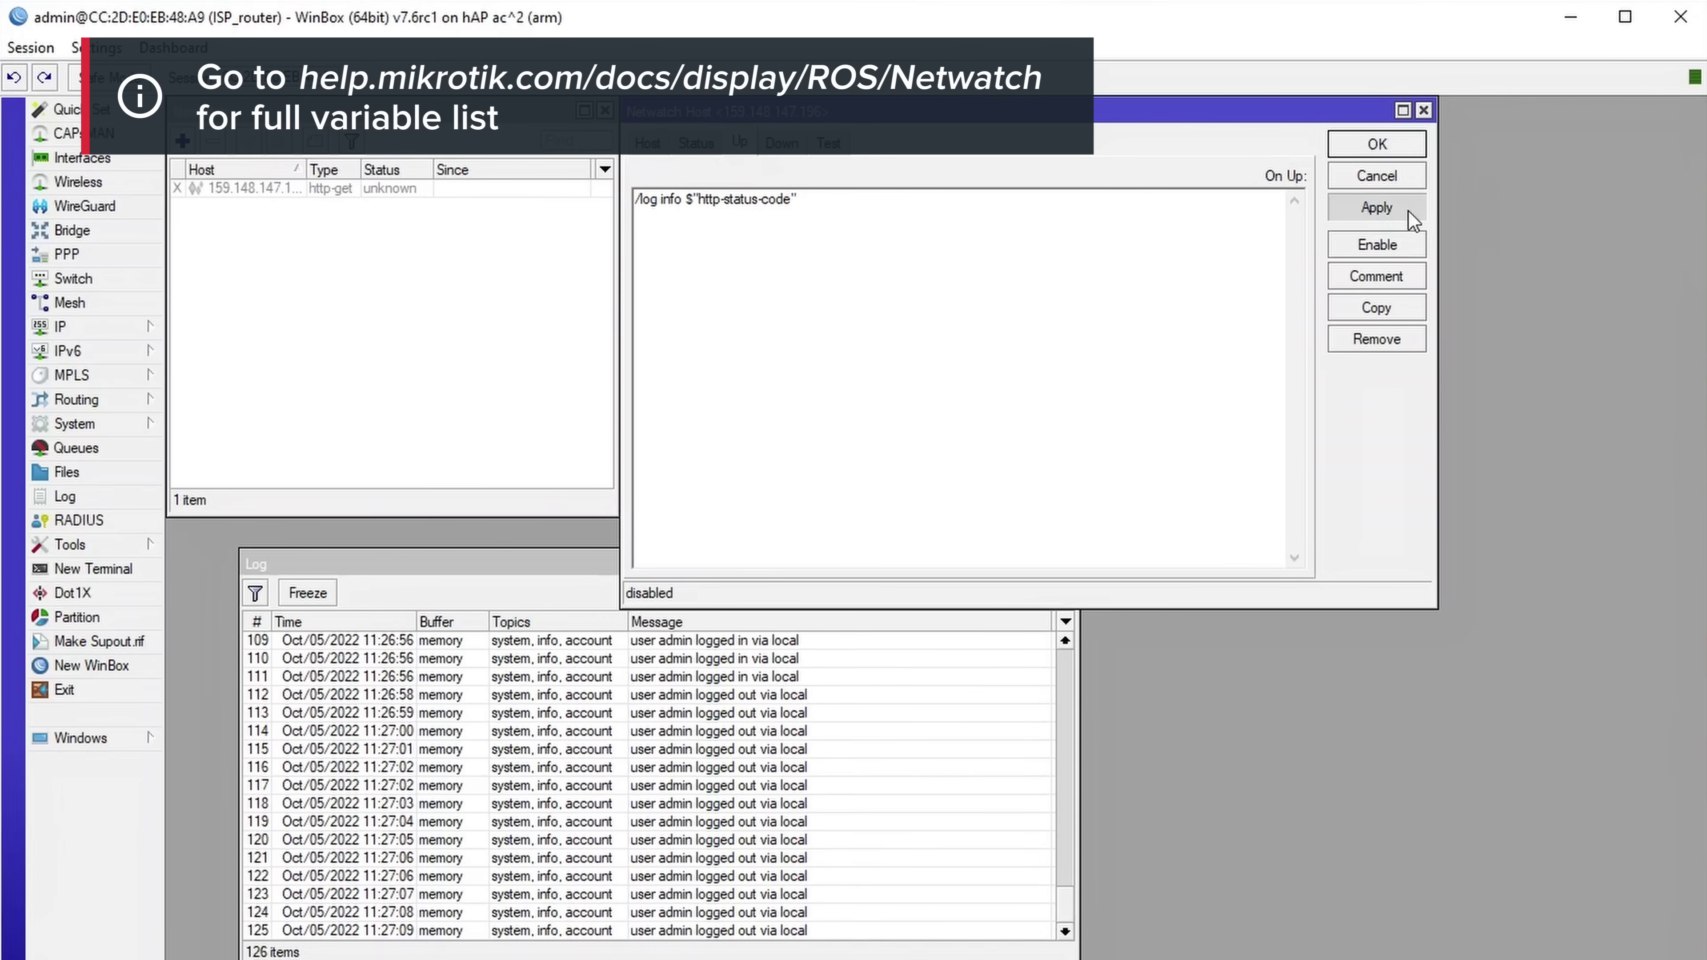
click(1377, 244)
drag(1109, 126, 1188, 127)
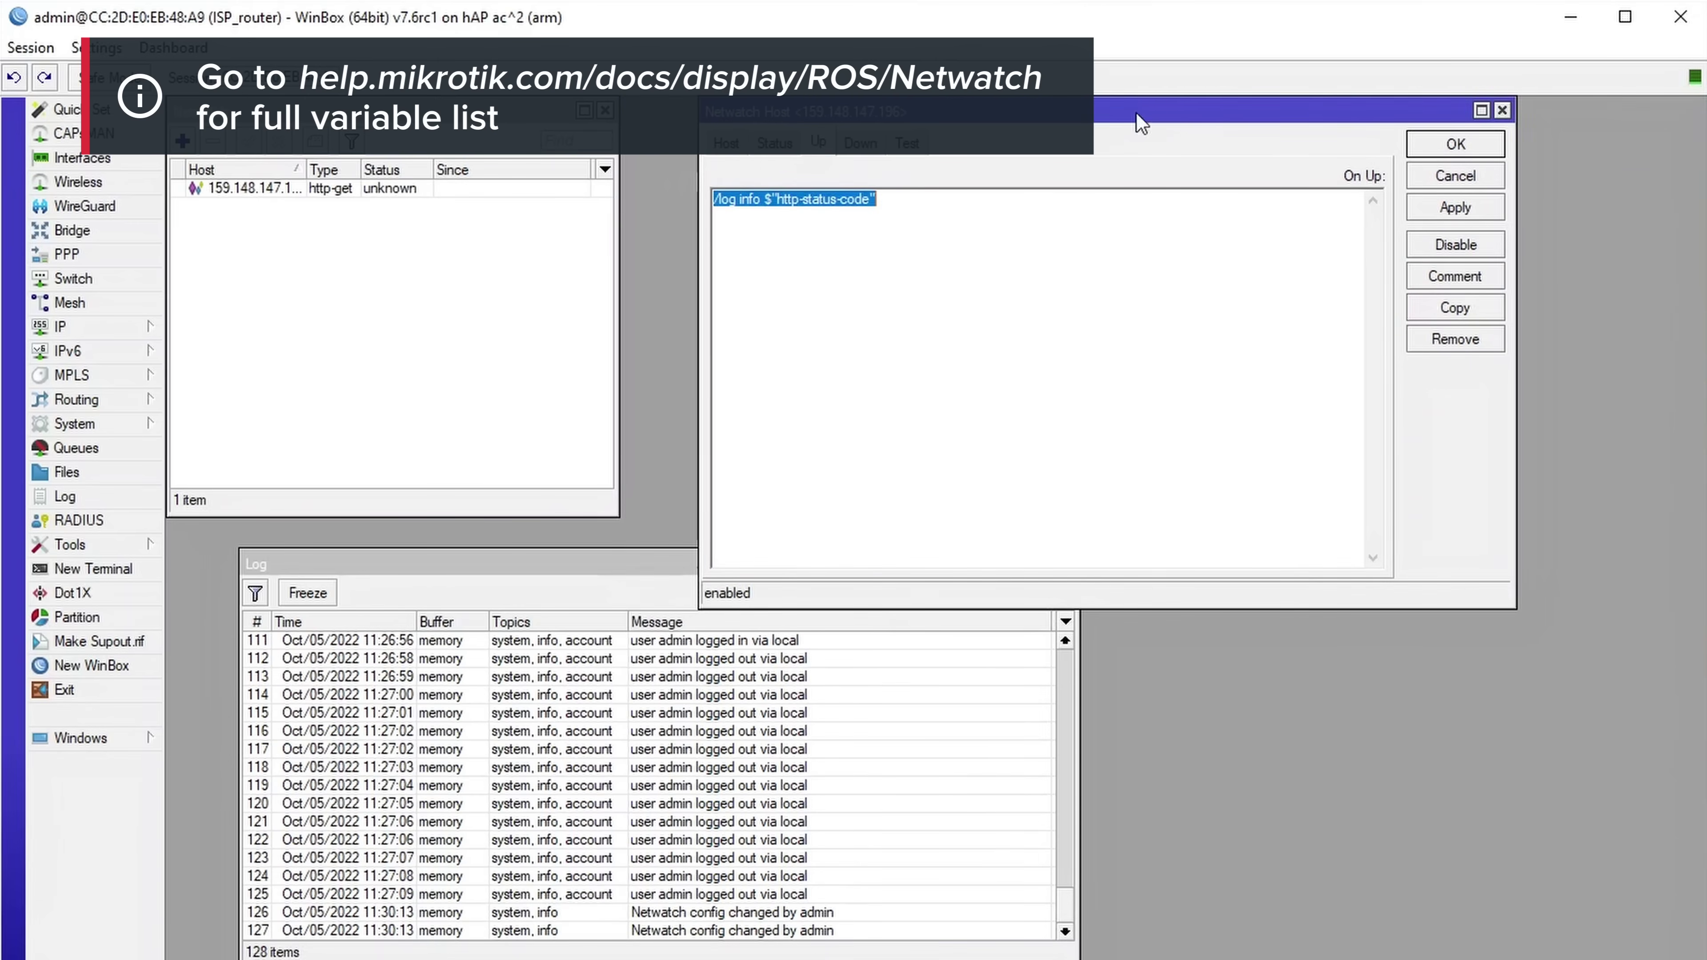
Step: Compare the host's HTTP status with the http-status-code variable in its On Up script and the newest script entry in the log
click(780, 145)
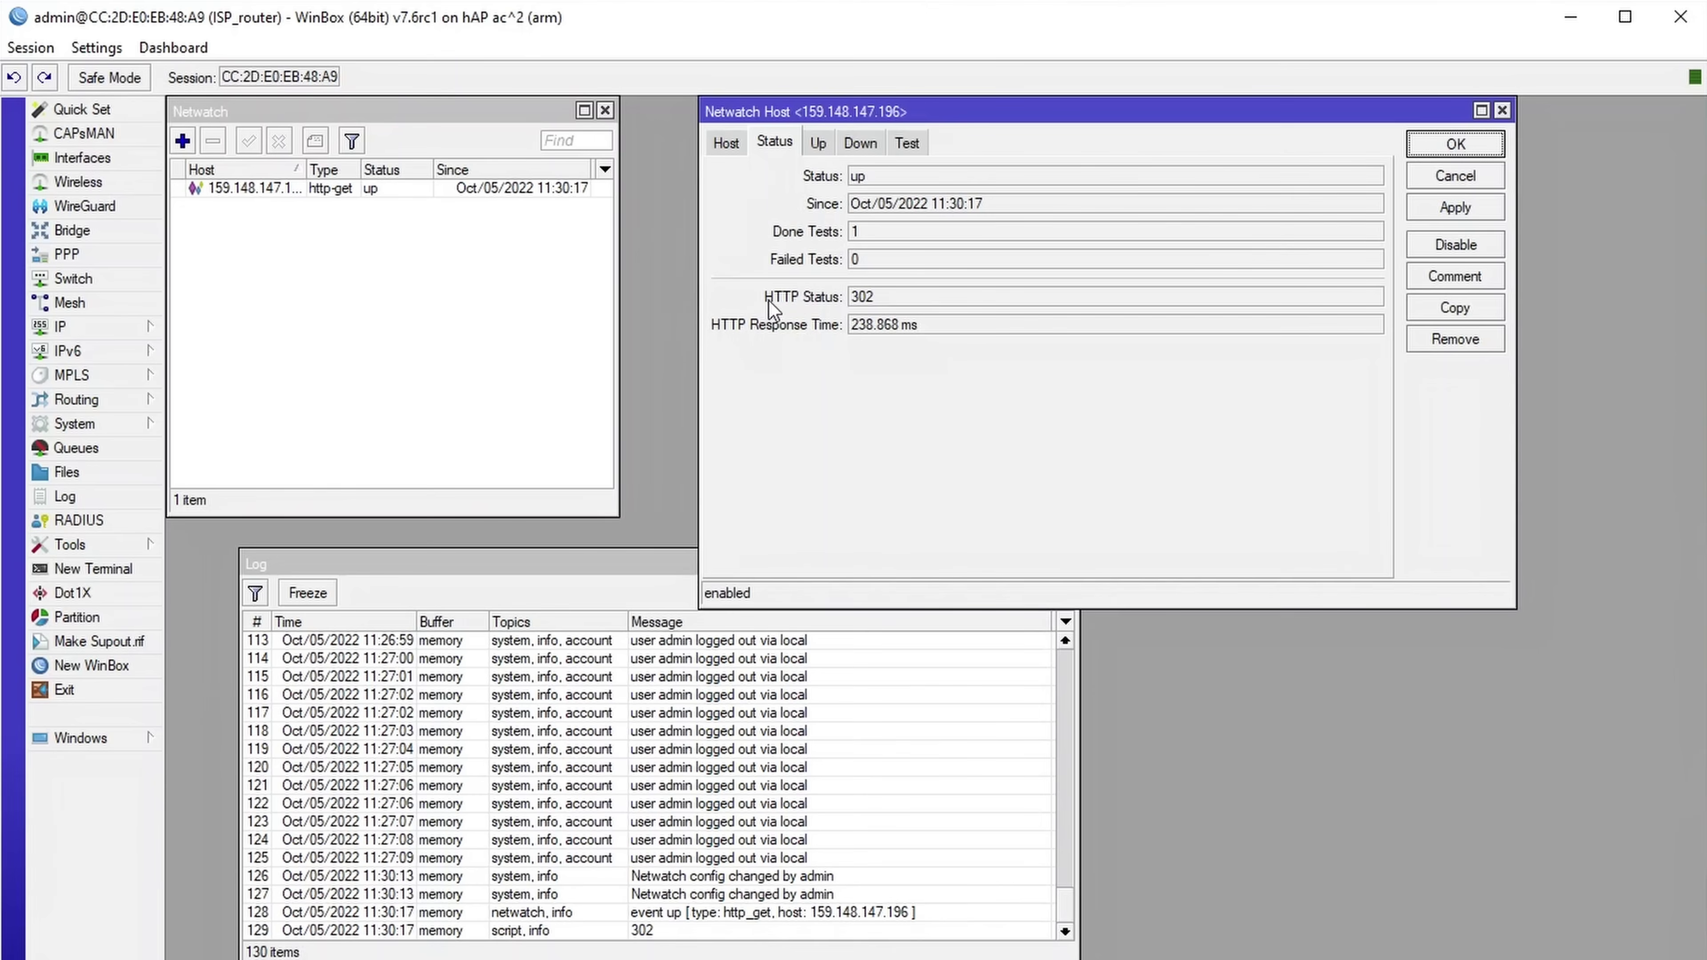
click(827, 144)
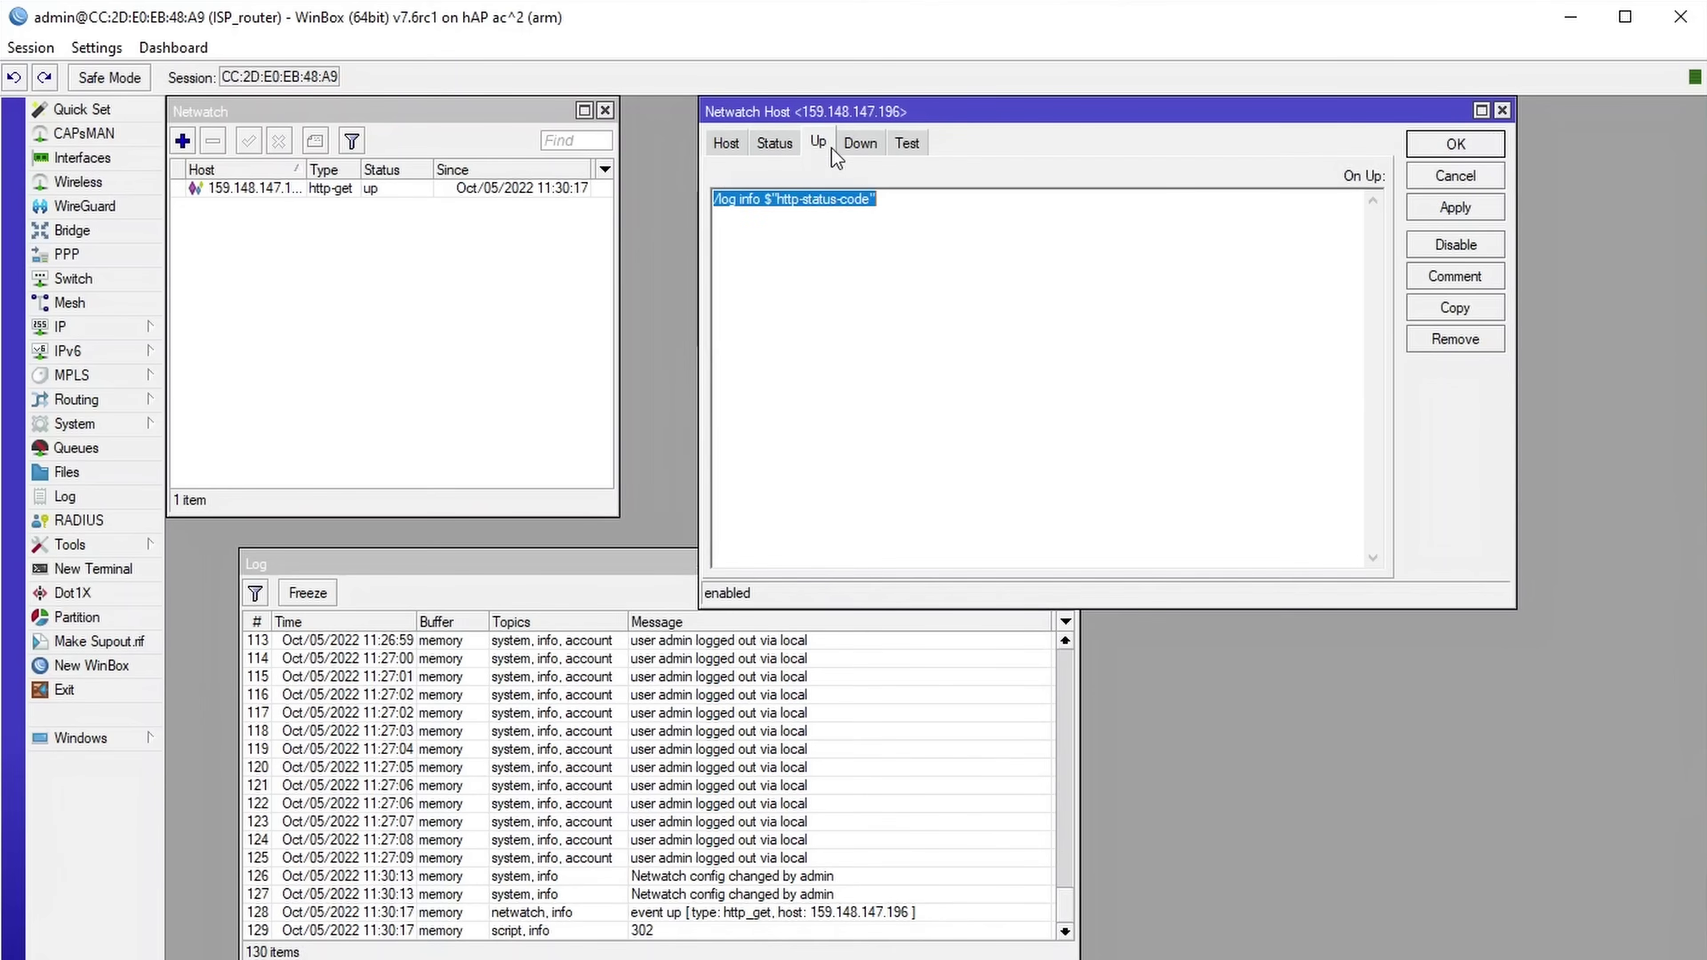
drag(878, 200, 804, 202)
click(787, 200)
click(685, 935)
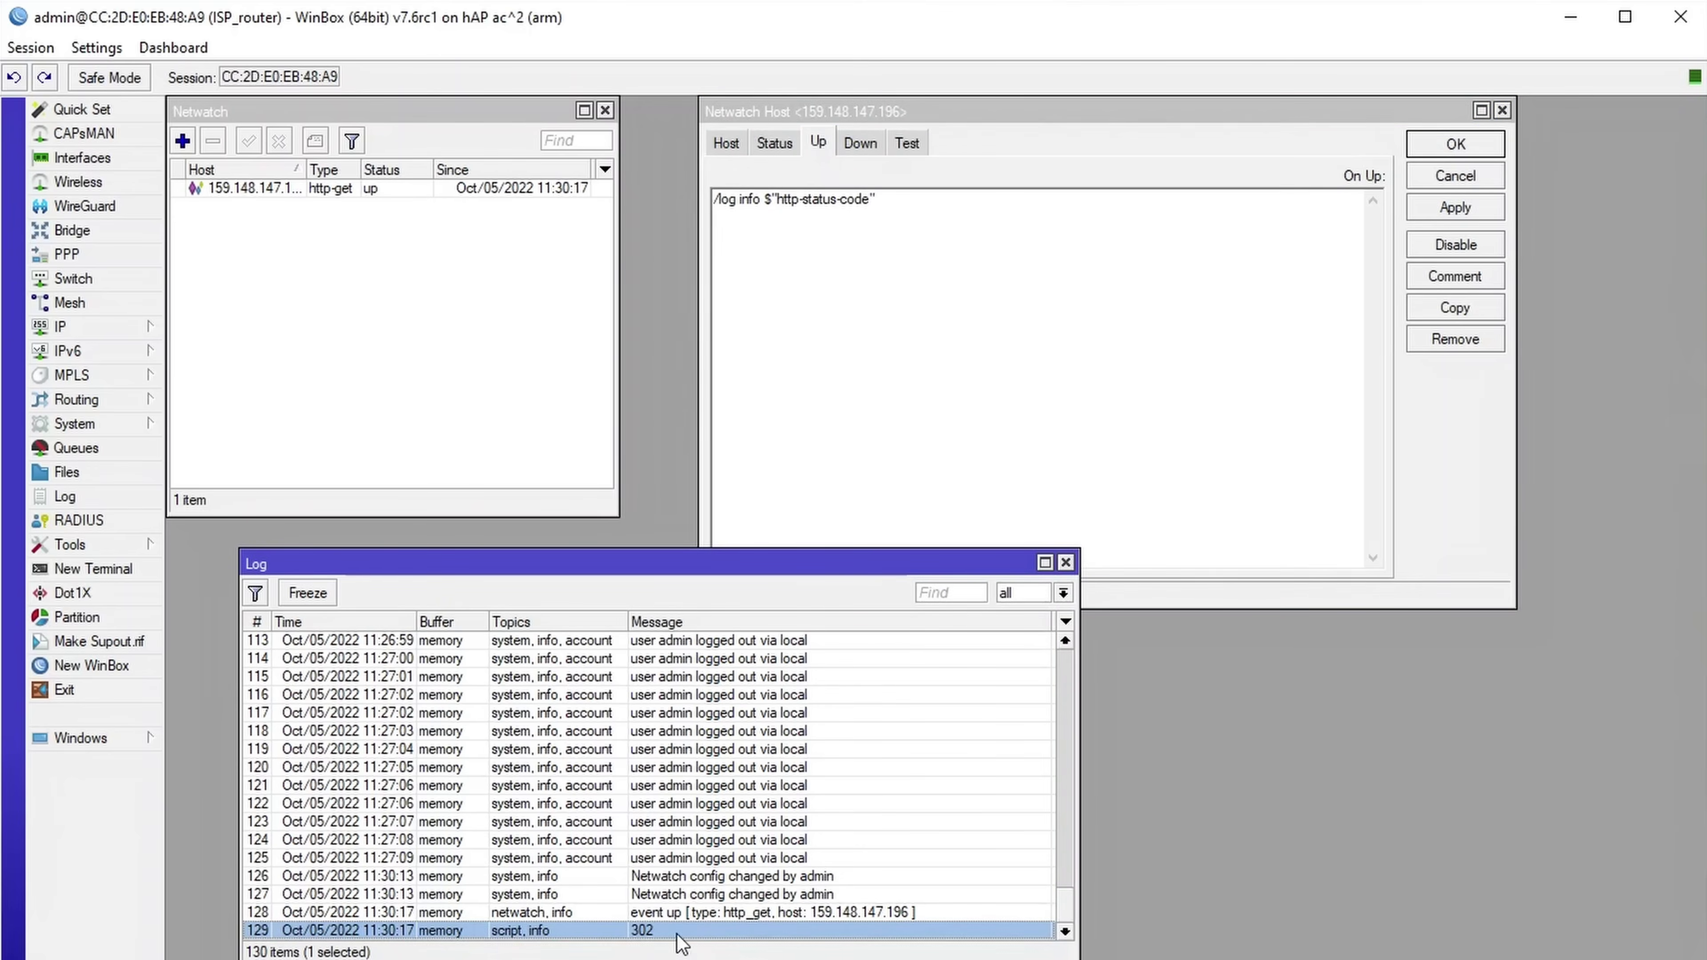
click(993, 277)
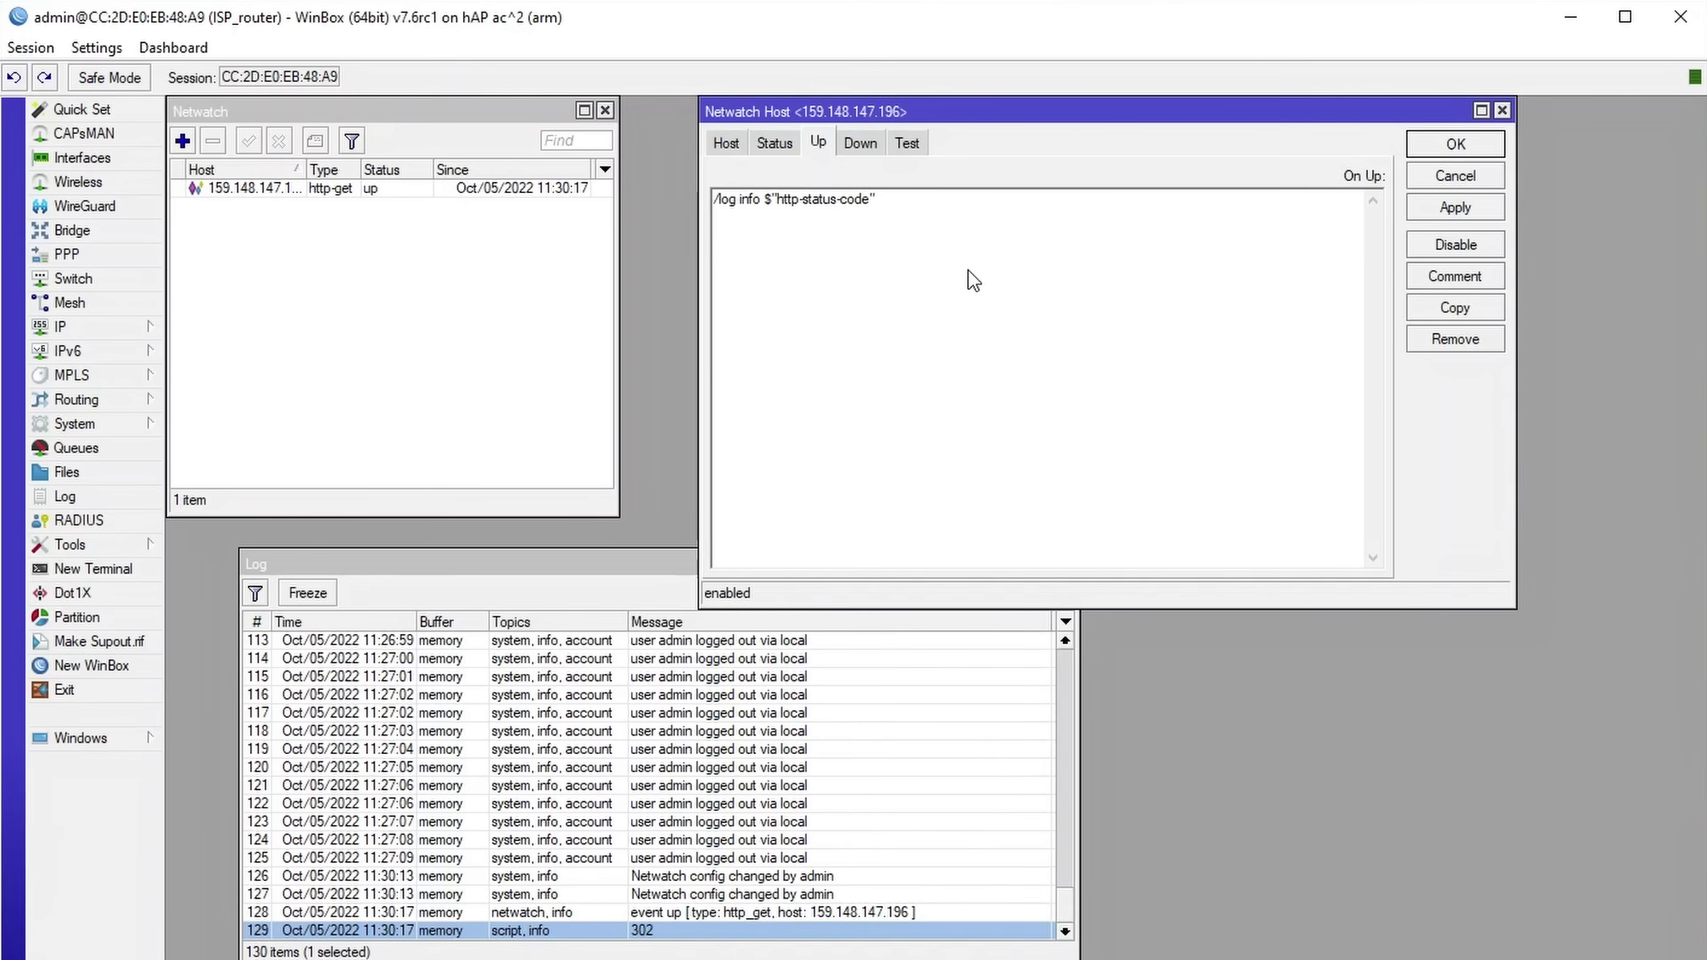
drag(879, 200, 766, 195)
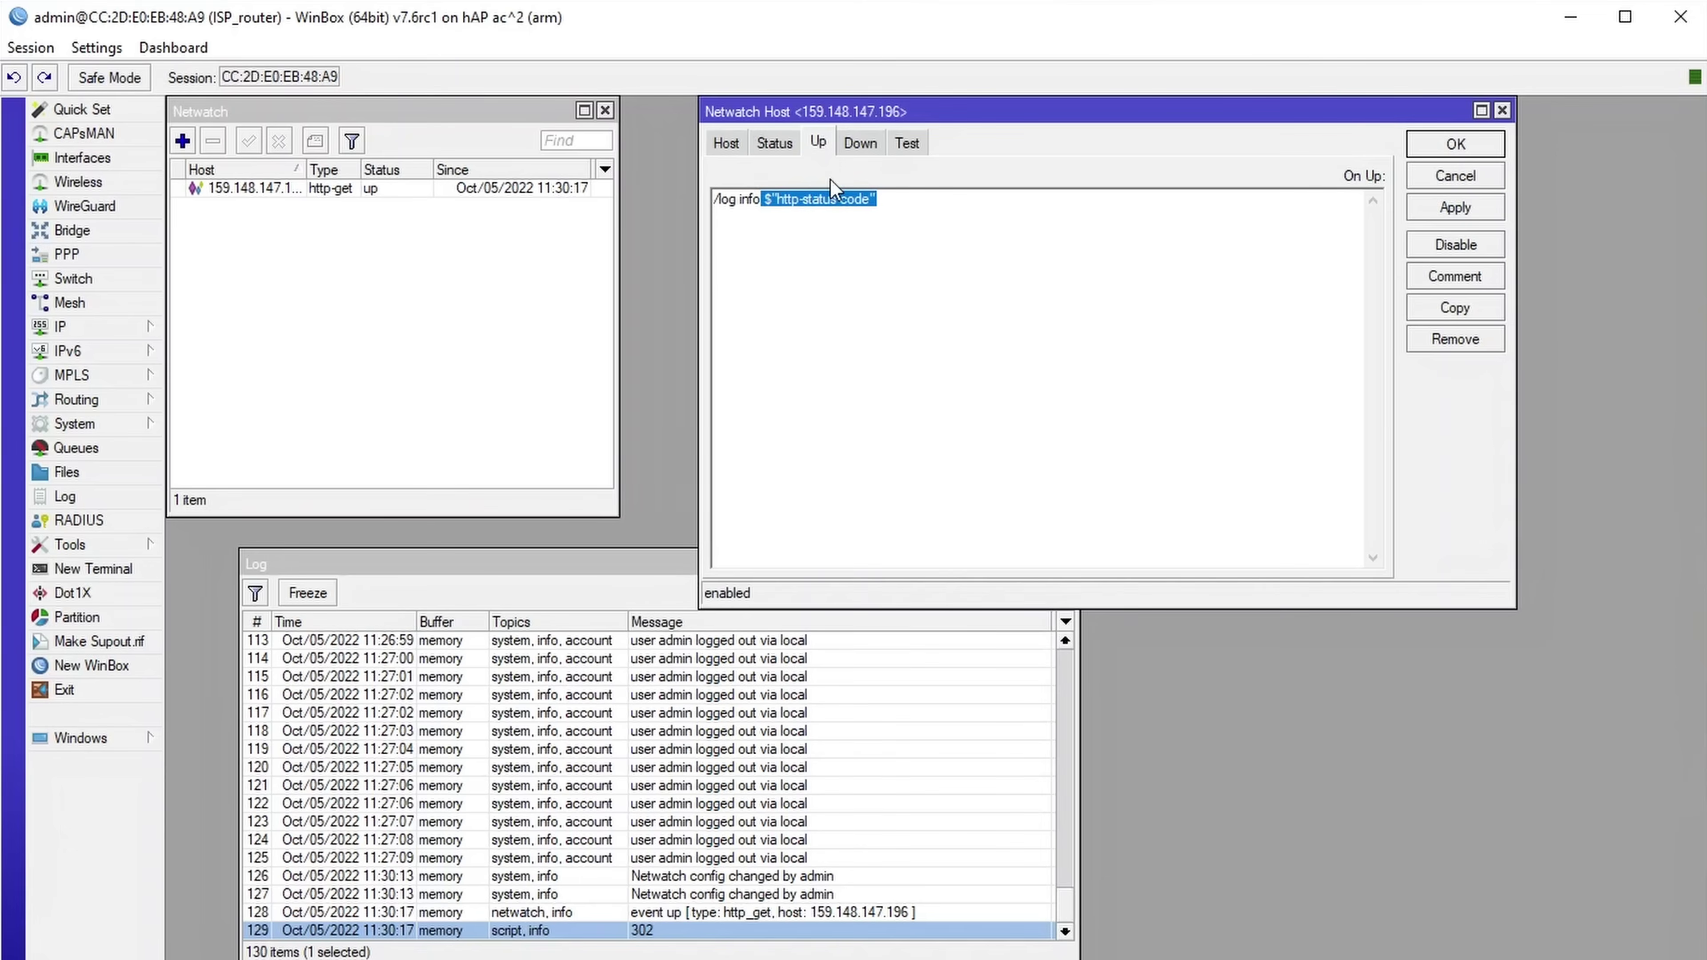
click(804, 200)
drag(783, 210, 845, 225)
click(846, 225)
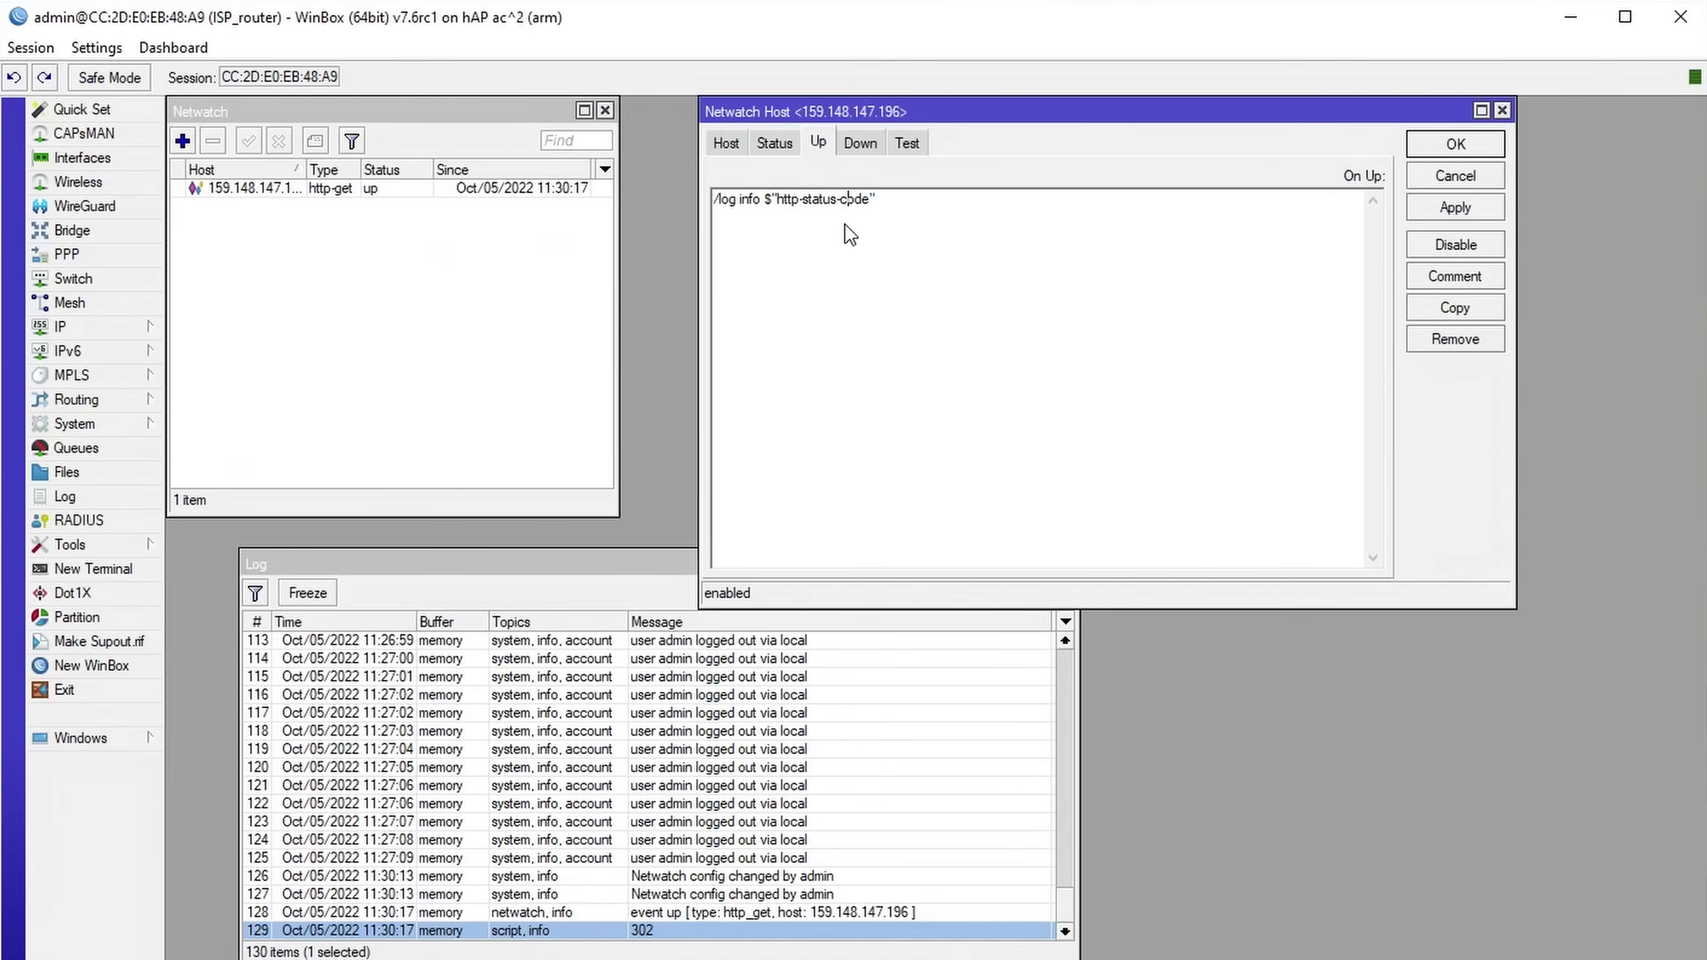